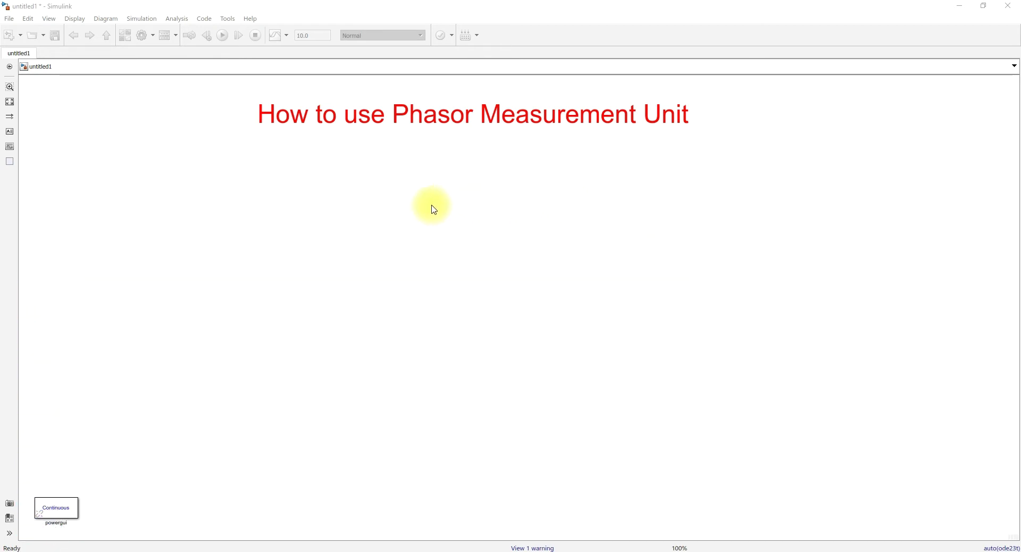
Step: Open the Simulink Library Browser over the untitled PMU model
left_click(125, 35)
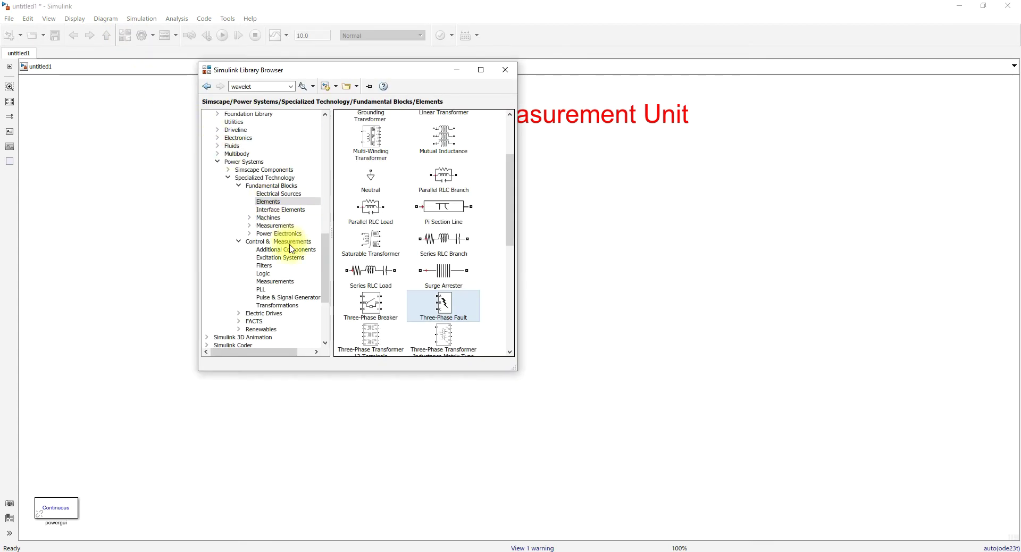
Step: Place the PMU (PLL-Based, Positive-Sequence) block from Control & Measurements on the canvas
scroll(241, 168, "up", 2)
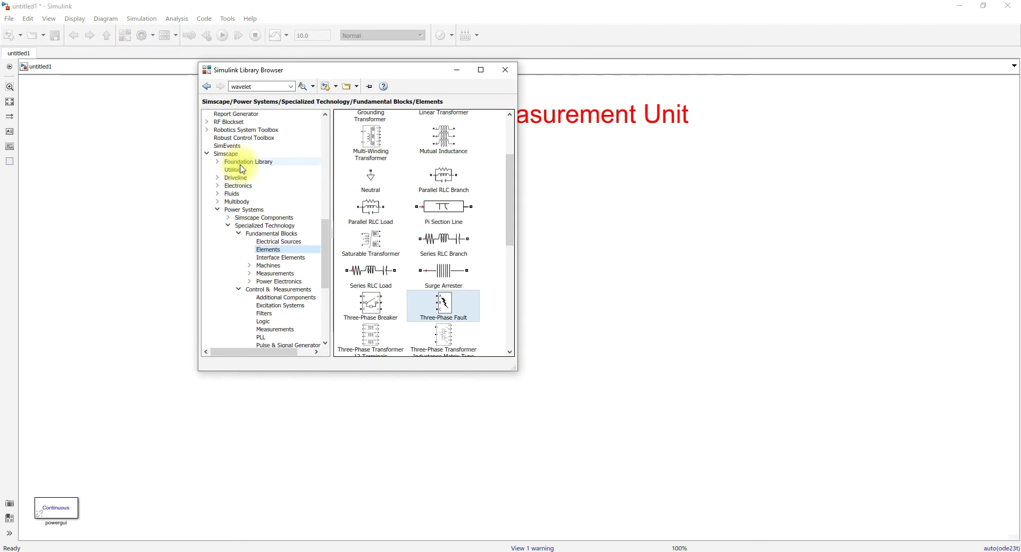
scroll(228, 210, "down", 1)
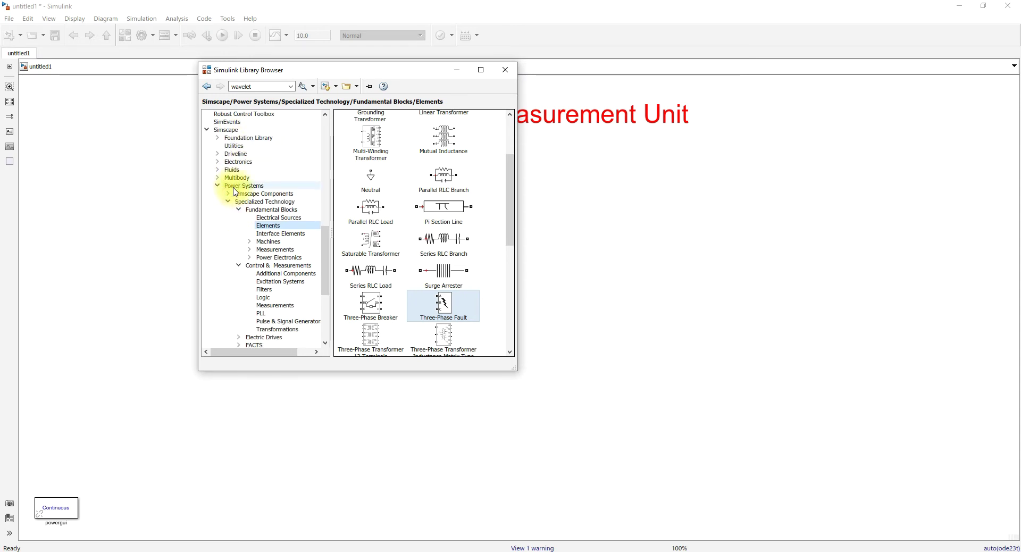
scroll(250, 260, "down", 1)
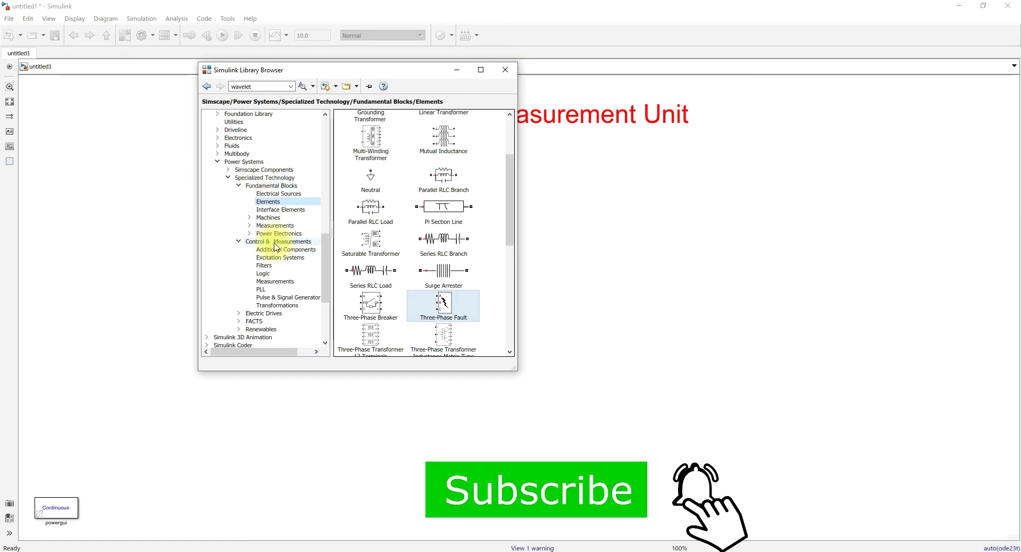
left_click(278, 282)
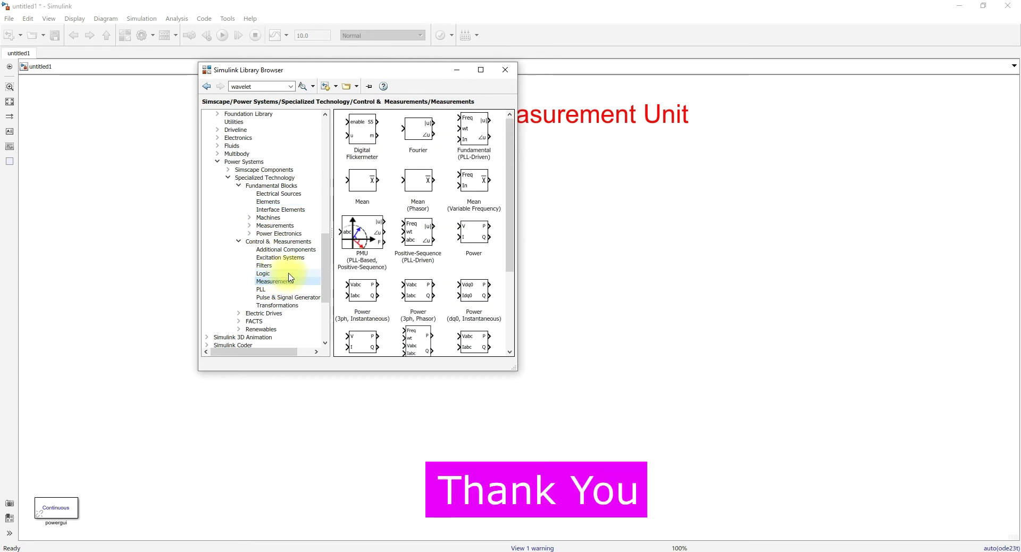
left_click(366, 242)
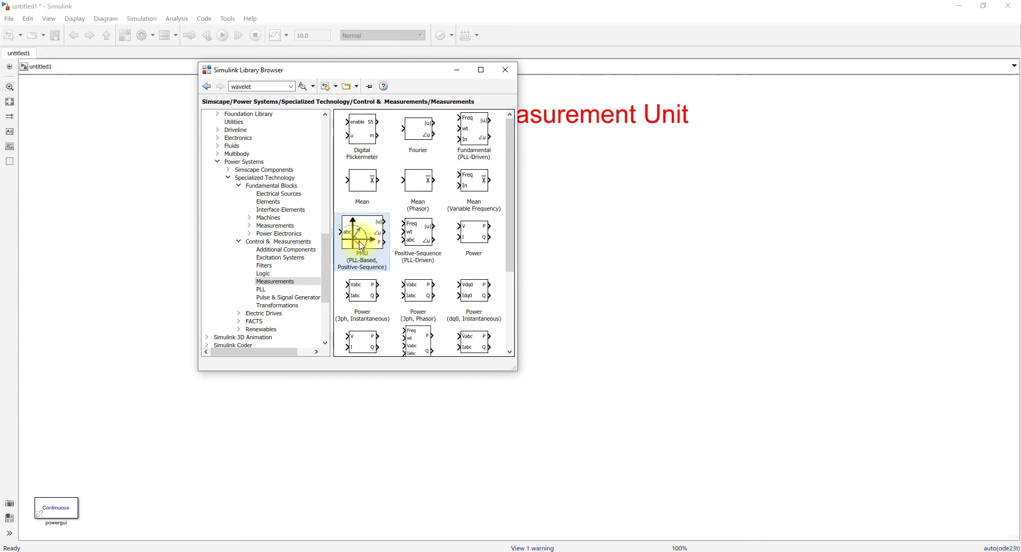
left_click_drag(359, 242, 559, 218)
left_click(464, 550)
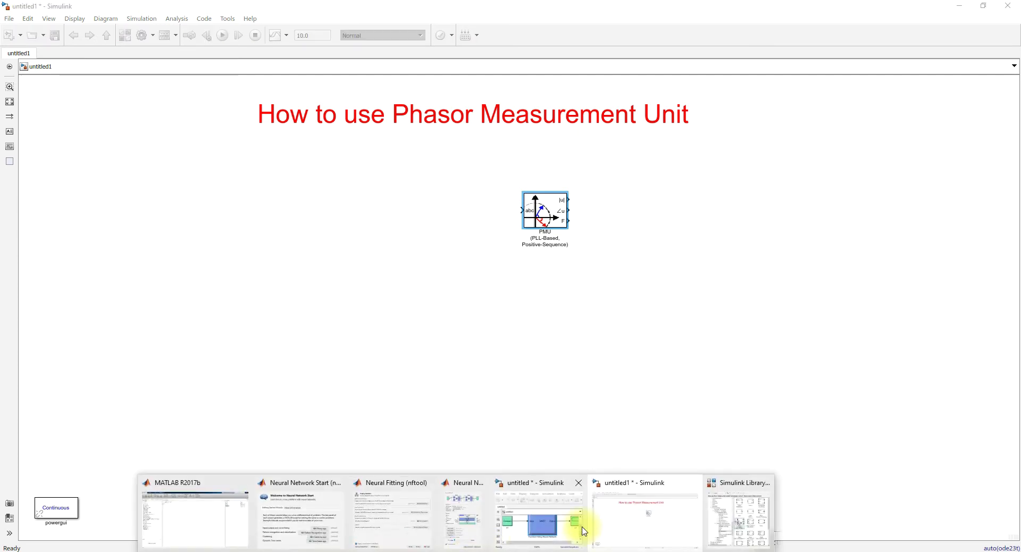
Step: Add a Three-Phase Source from Electrical Sources to the model
left_click(724, 523)
mouse_move(374, 252)
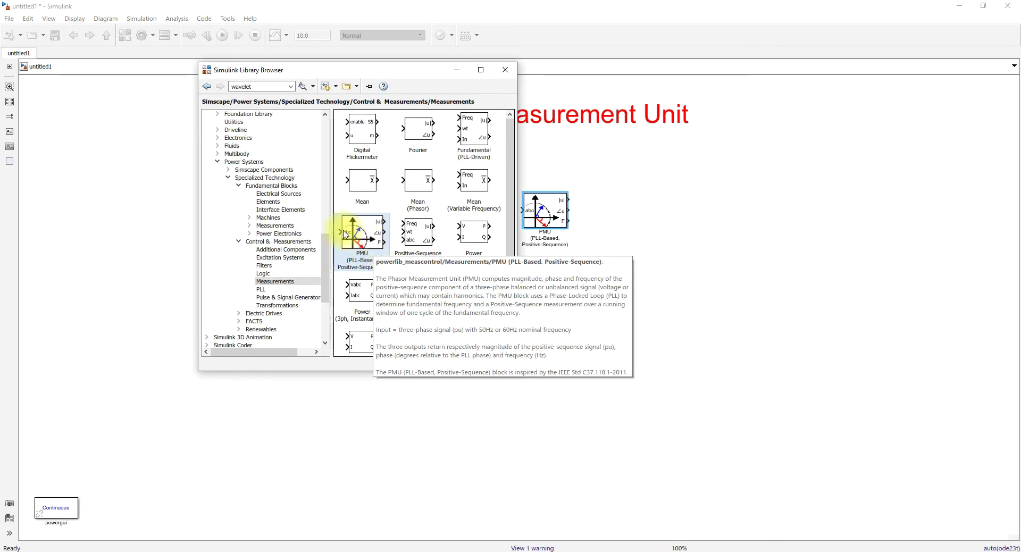
left_click(268, 195)
left_click_drag(444, 205, 218, 240)
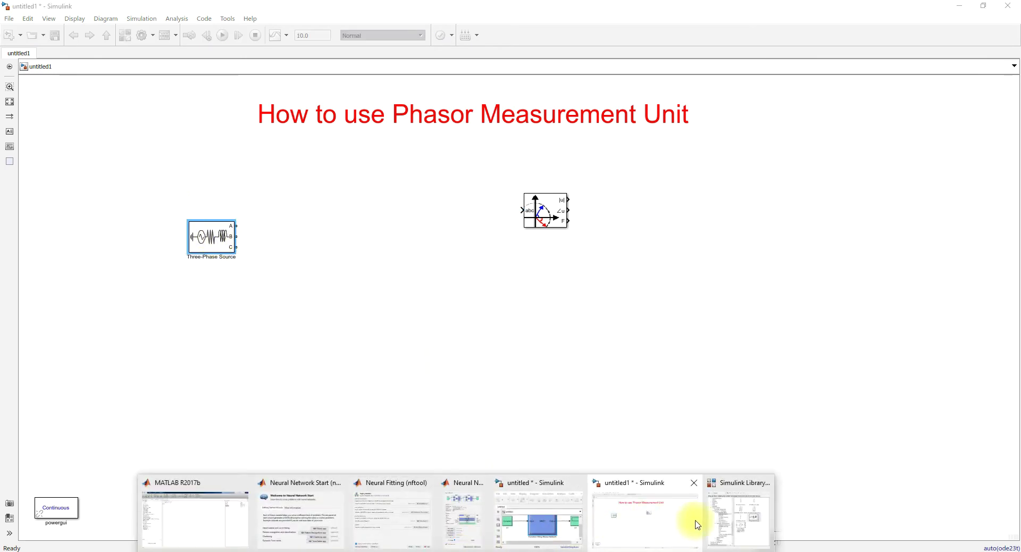
Step: Add a Three-Phase Parallel RLC Load from Elements to the model
left_click(725, 518)
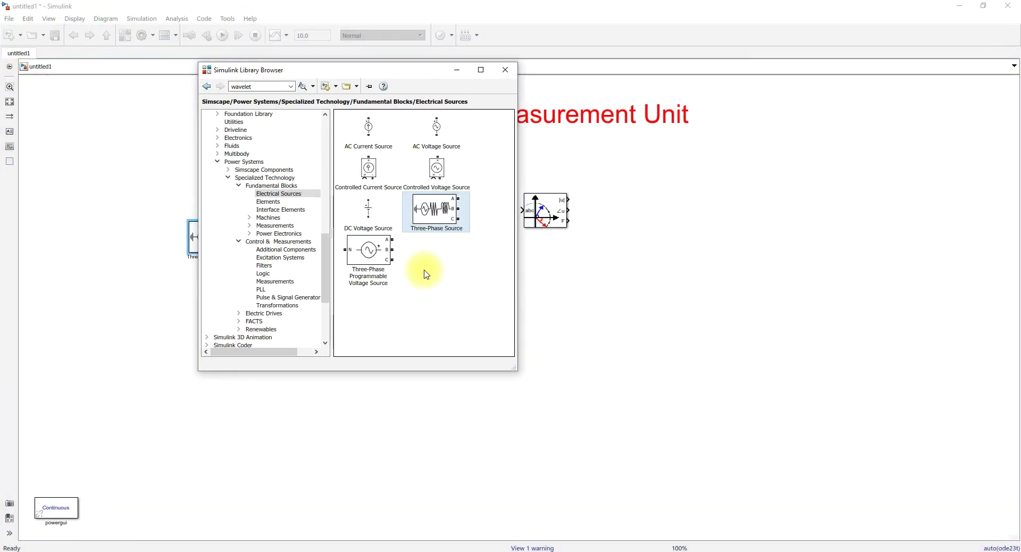
left_click(267, 202)
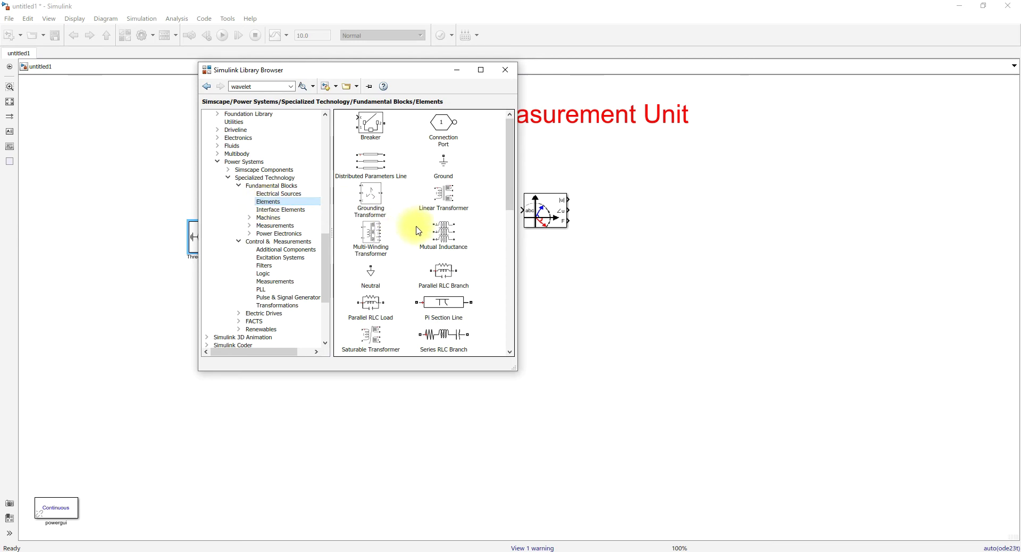
scroll(416, 230, "down", 8)
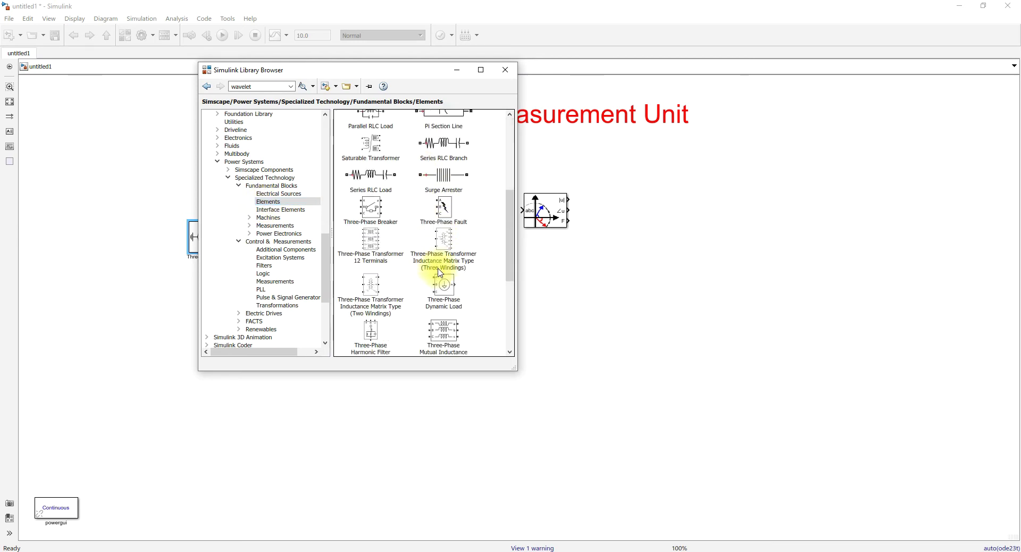
left_click_drag(442, 229, 401, 299)
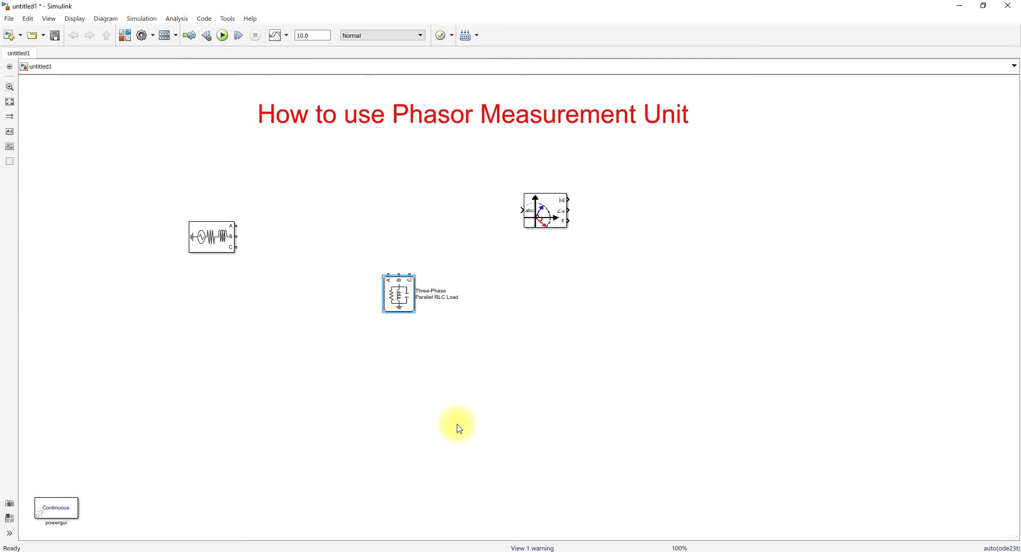
Step: Place a Three-Phase V-I Measurement block from Fundamental Blocks > Measurements
mouse_move(622, 545)
left_click(721, 529)
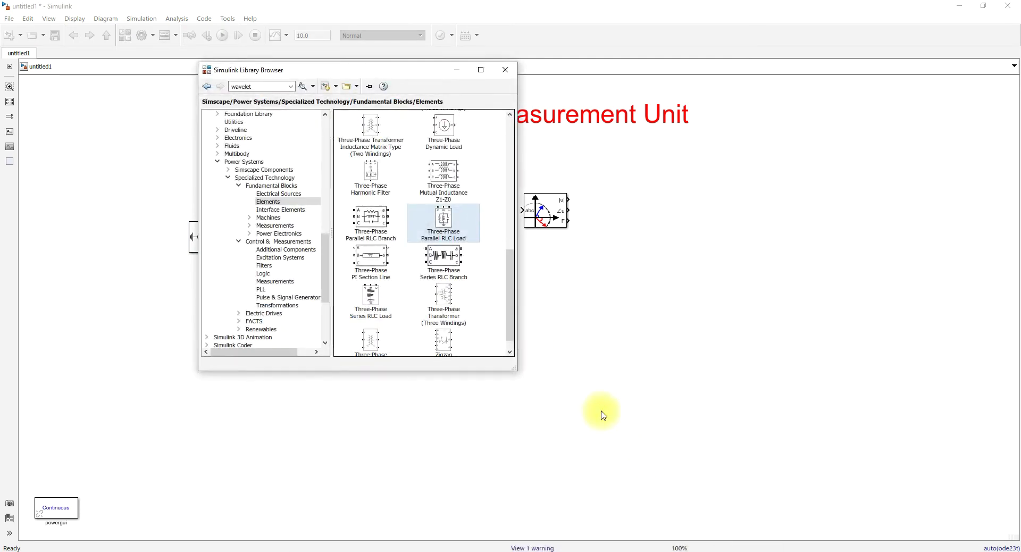
left_click(276, 226)
scroll(383, 247, "down", 4)
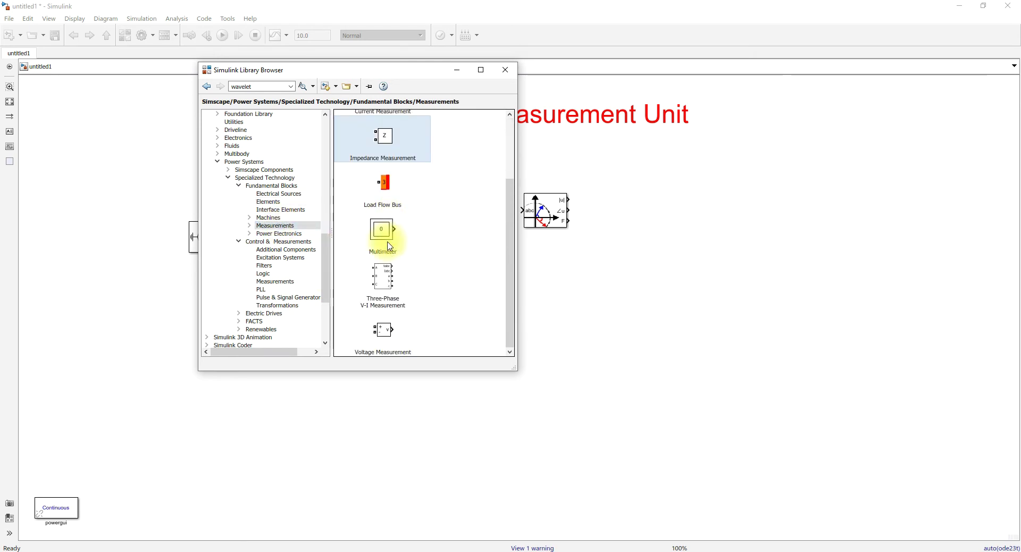
left_click(383, 294)
left_click_drag(393, 282, 297, 246)
Step: Wire source phases A, B, C through the measurement to the load, and Vabc to the PMU
left_click(273, 238)
left_click_drag(240, 225, 296, 223)
mouse_move(236, 248)
left_mouse_down()
mouse_move(404, 253)
mouse_move(389, 274)
left_mouse_up()
left_click_drag(326, 245, 399, 275)
mouse_move(328, 255)
left_mouse_down()
mouse_move(398, 253)
mouse_move(410, 274)
left_mouse_up()
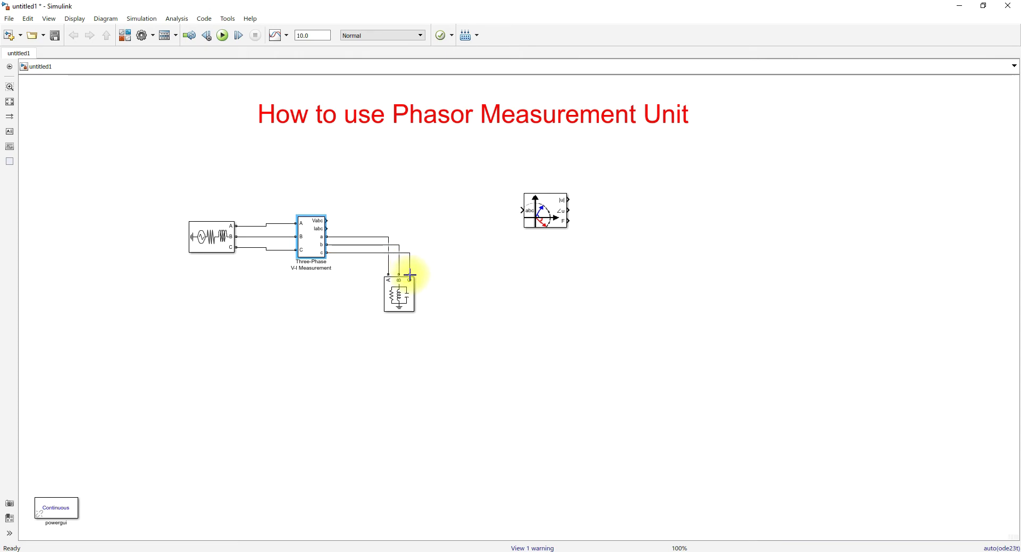
left_click_drag(543, 220, 435, 224)
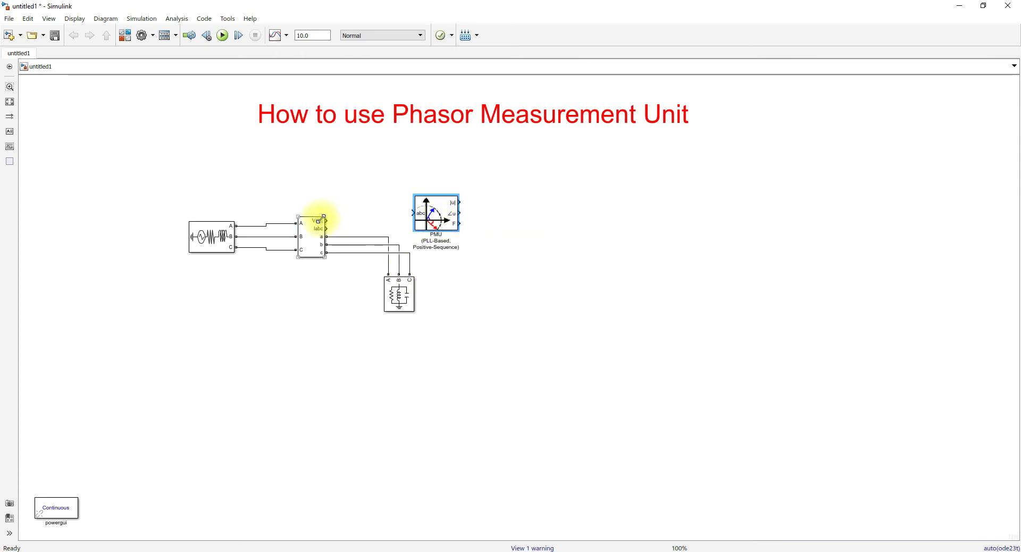
left_click_drag(328, 219, 437, 220)
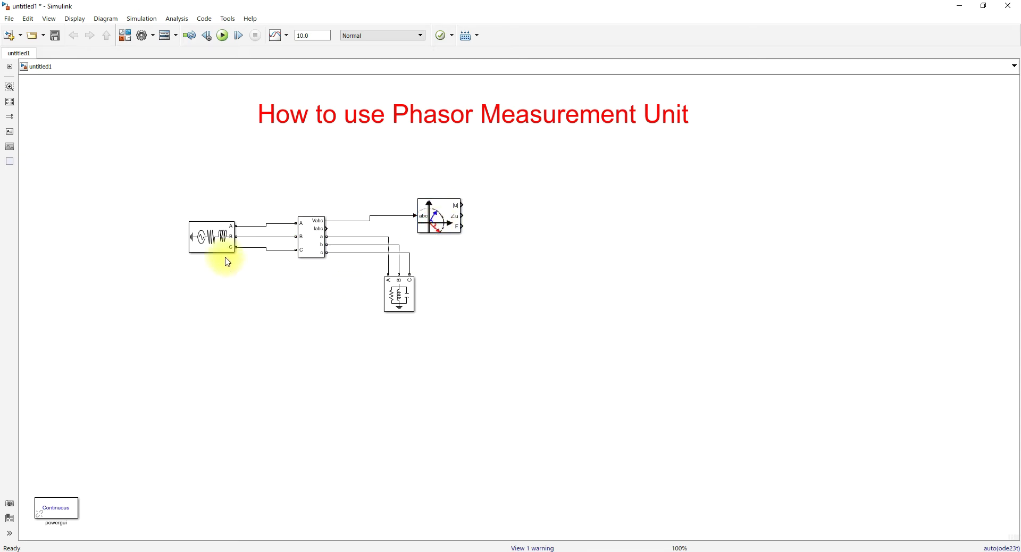
Step: Review the Three-Phase Source voltage and frequency values and close its parameters
double_click(223, 240)
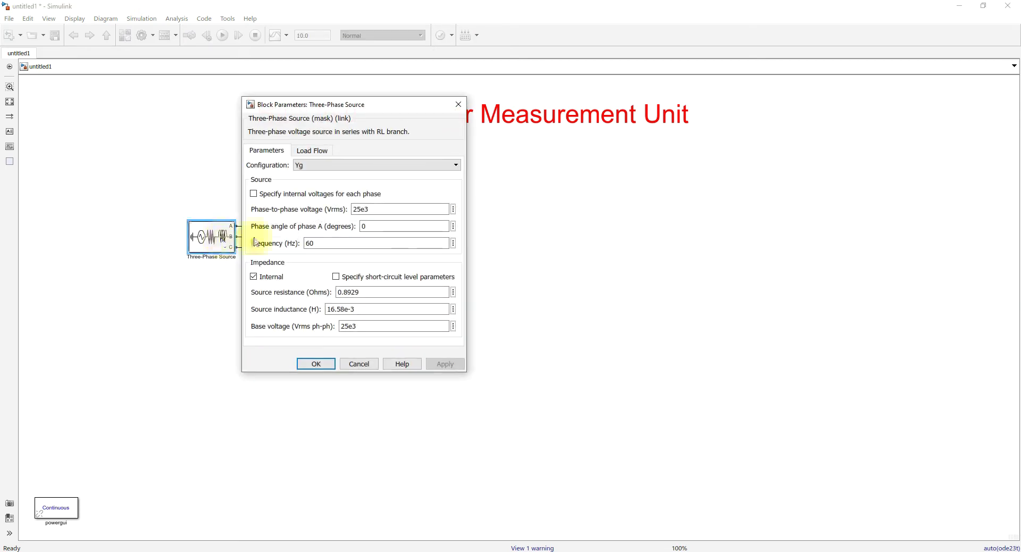
double_click(382, 213)
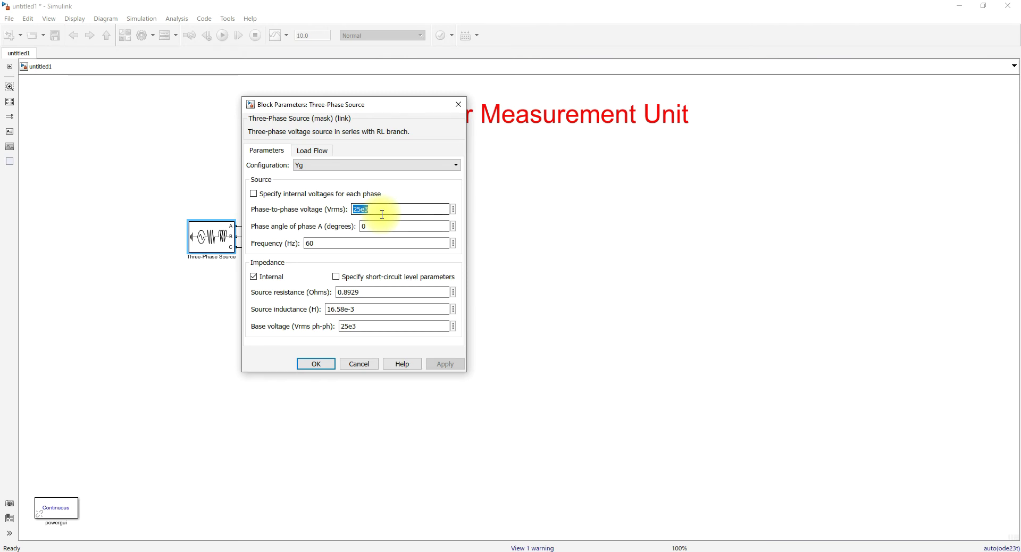
double_click(343, 244)
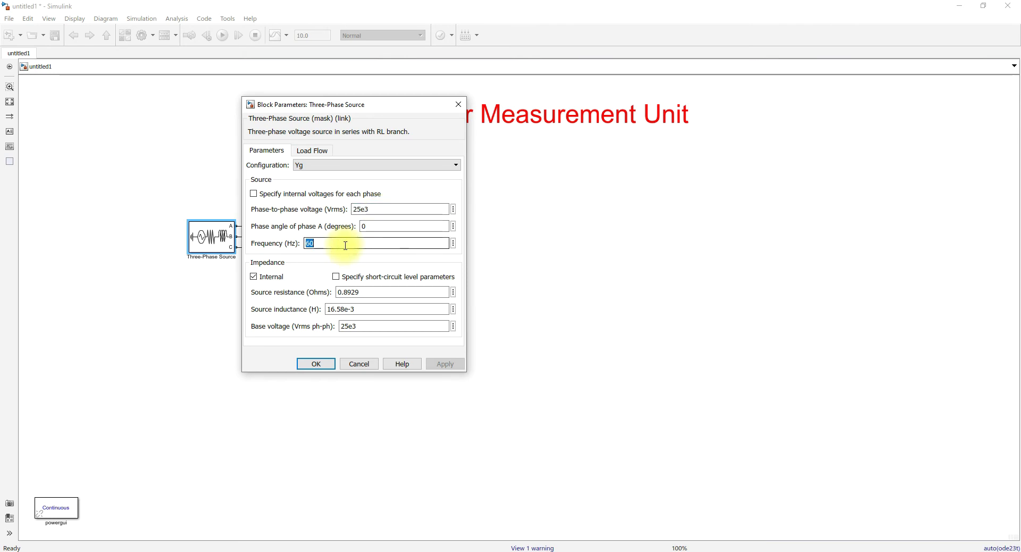
left_click(307, 366)
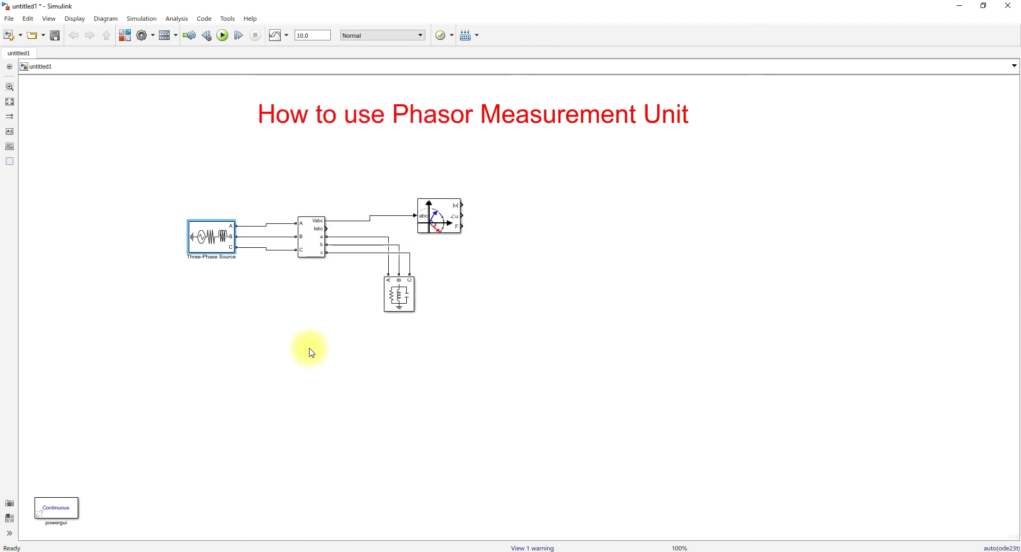
Step: Set the RLC load nominal voltage to 25e3 V, with inductive and capacitive reactive power 0
double_click(397, 294)
left_click(583, 263)
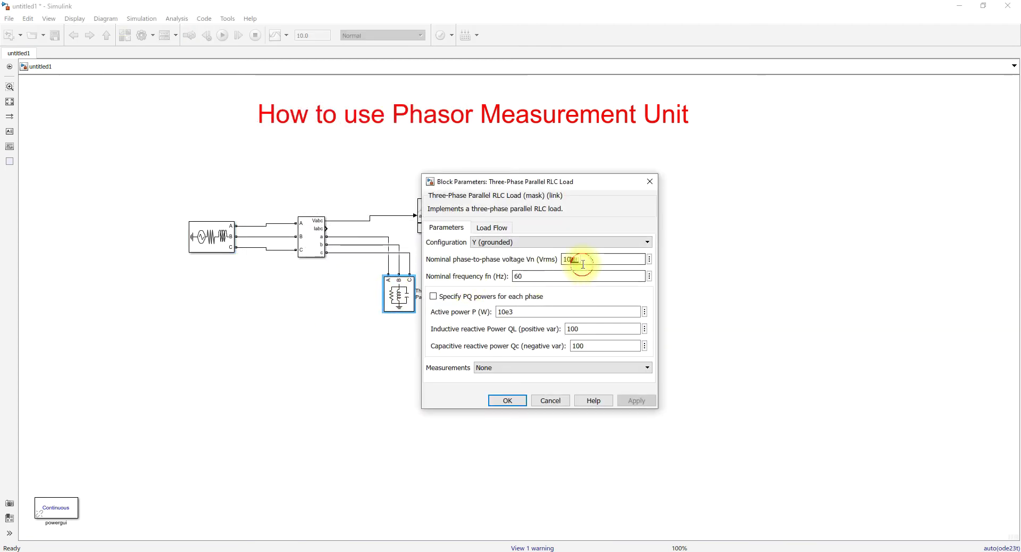
type("25e3")
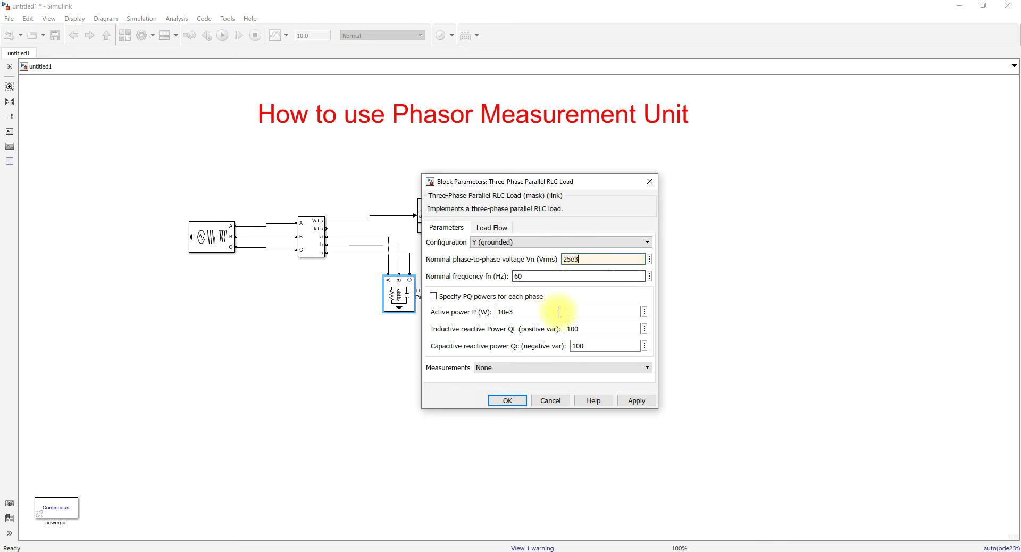
left_click(582, 327)
type("0")
left_click(585, 348)
type("0")
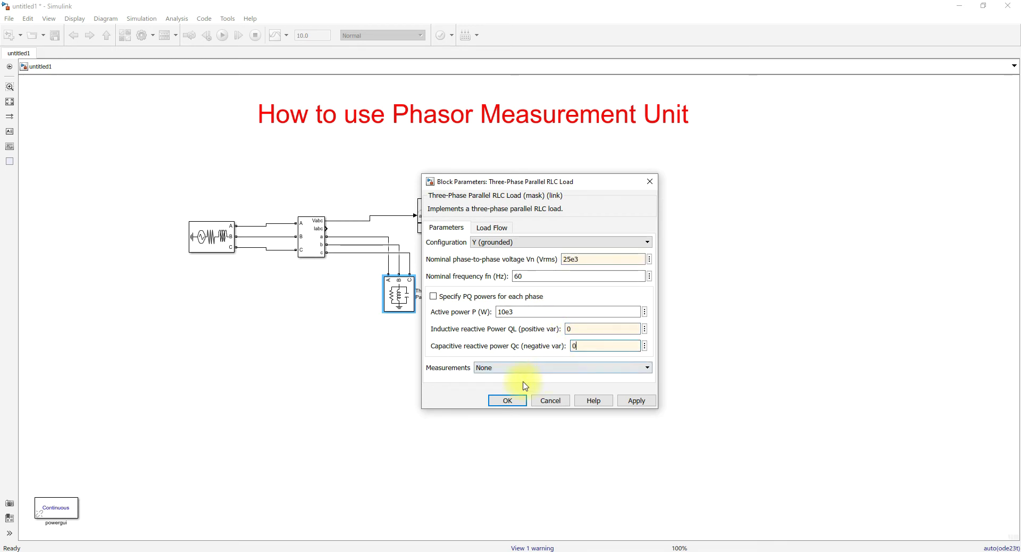
left_click(508, 400)
Step: Accept the PMU parameters unchanged at 60 Hz, 64 points per cycle
left_click(443, 234)
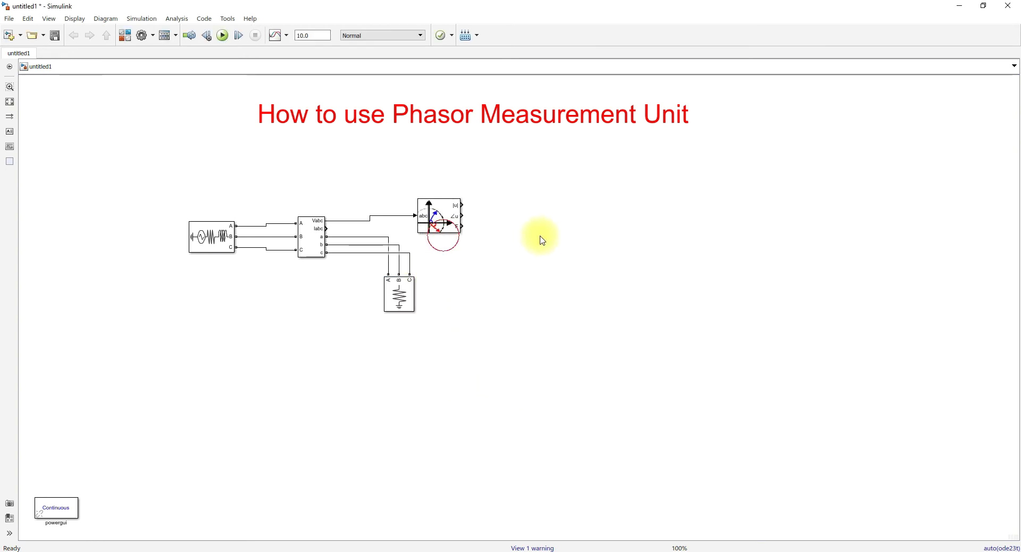
left_click(455, 220)
double_click(455, 222)
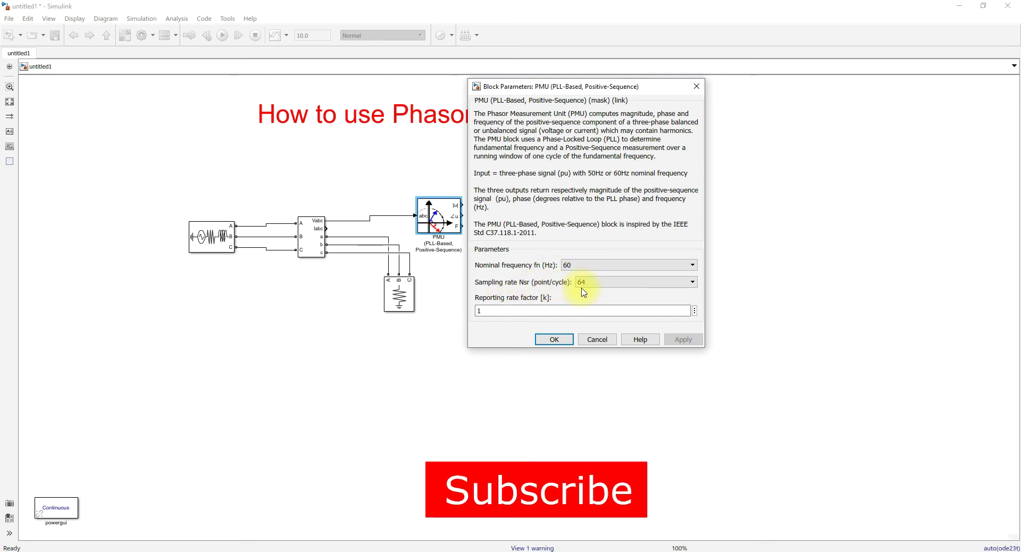
left_click(554, 339)
Step: Insert a three-input Scope wired to the PMU's magnitude, angle and frequency outputs
double_click(521, 262)
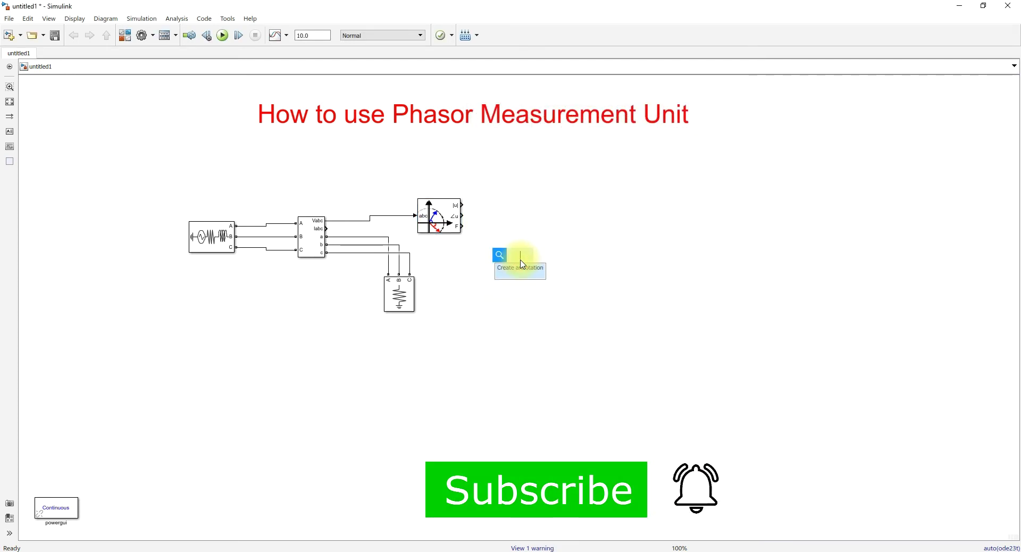
type("scope")
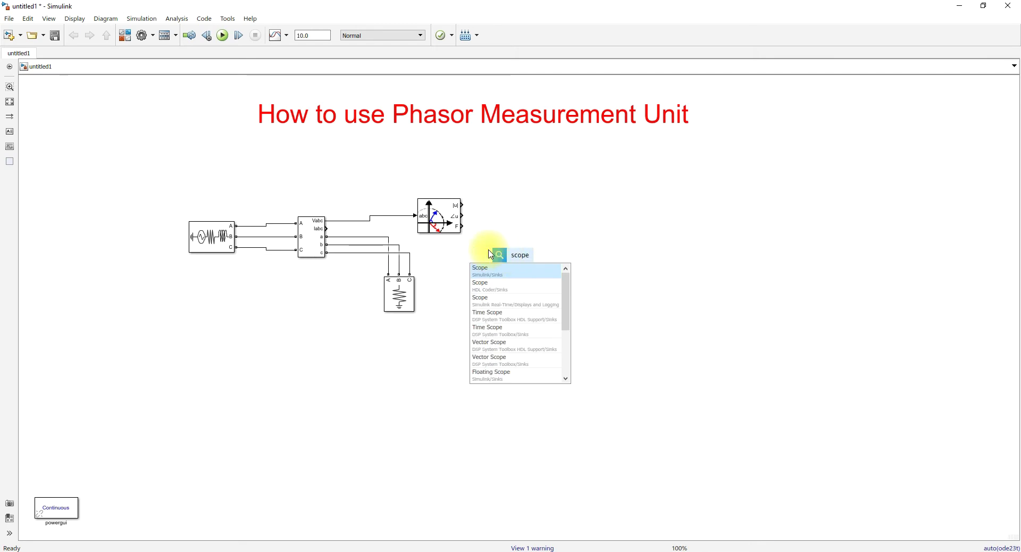
left_click(484, 270)
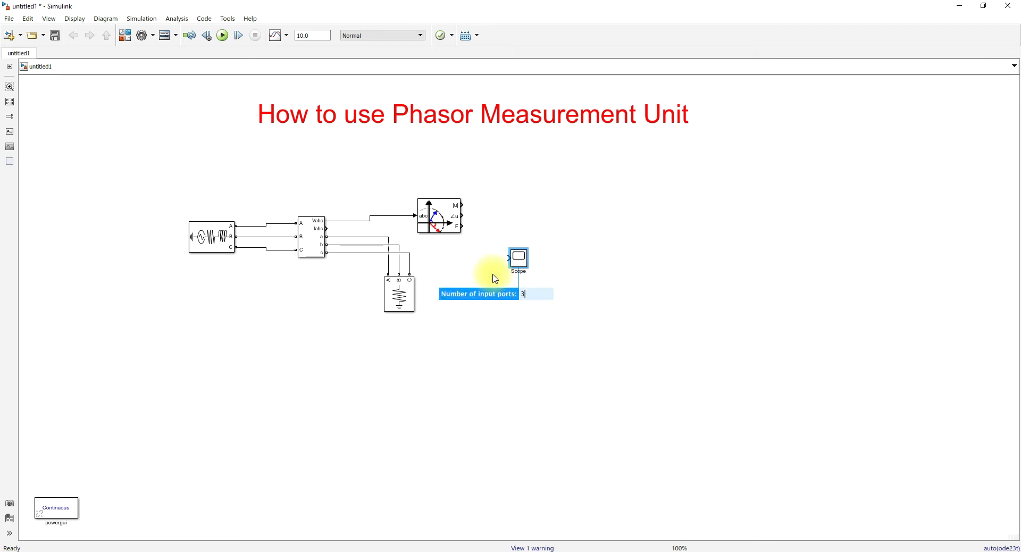
key("Return")
left_click_drag(525, 261, 525, 224)
left_click(501, 260)
Step: Set the Scope's configuration layout to three stacked axes (3x1)
double_click(517, 215)
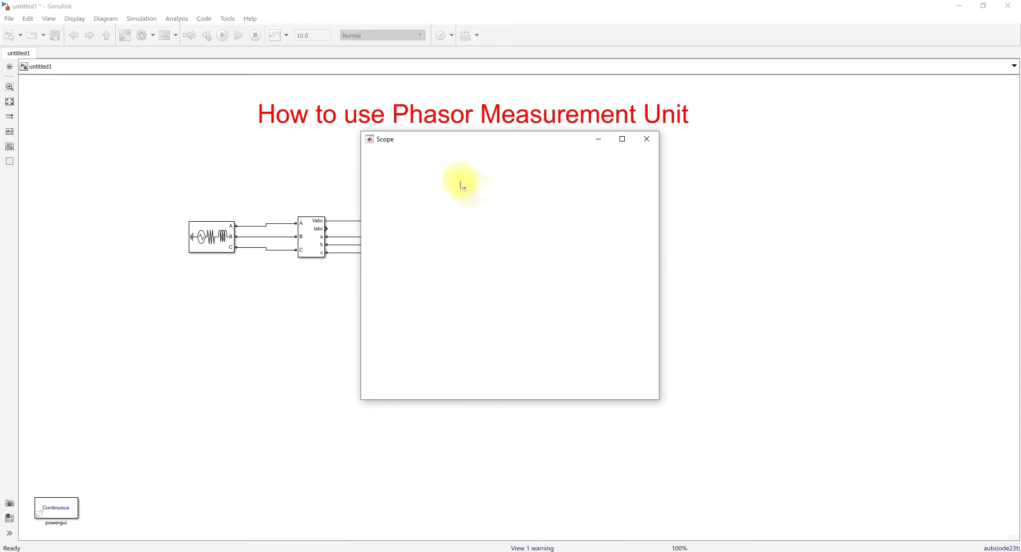
left_click(415, 154)
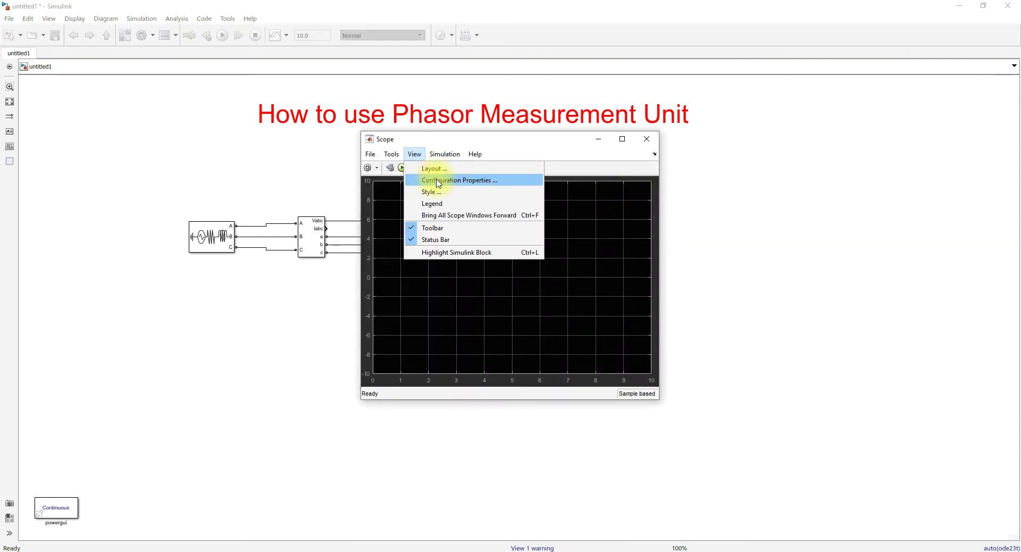
left_click(438, 178)
left_click(588, 256)
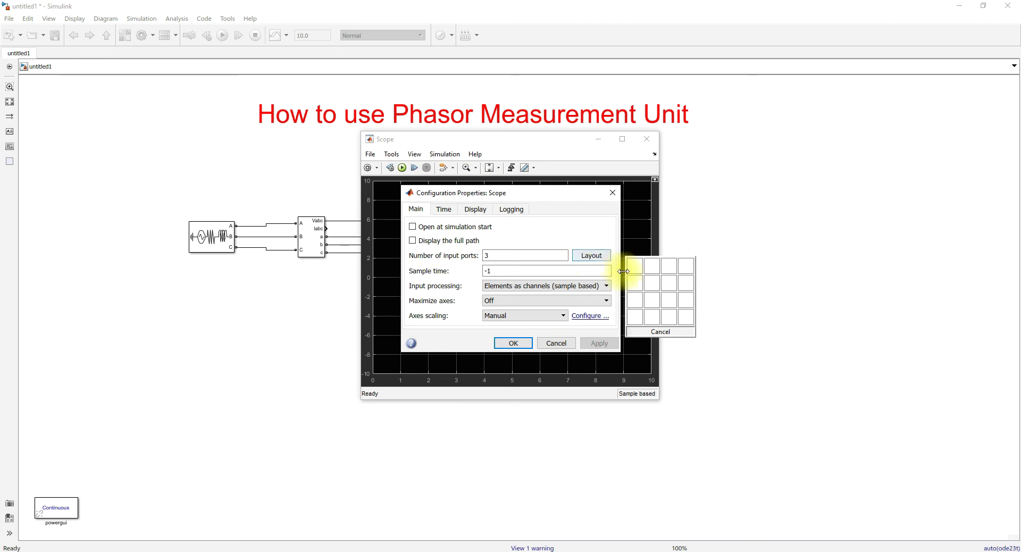
left_click(635, 299)
left_click(511, 342)
Step: Rearrange the Scope and model windows and open the V-I Measurement block's parameters
left_click_drag(500, 149, 733, 133)
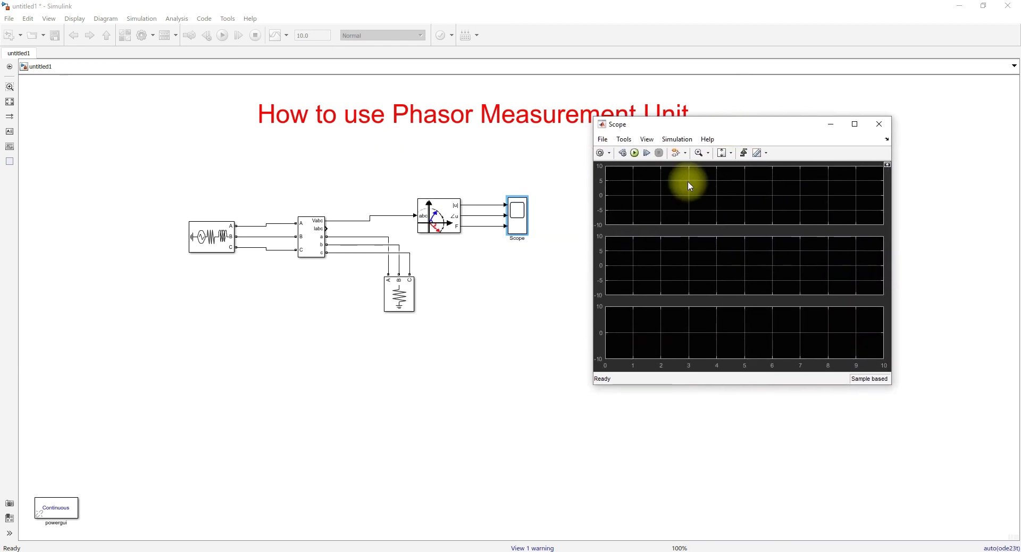
left_click(554, 296)
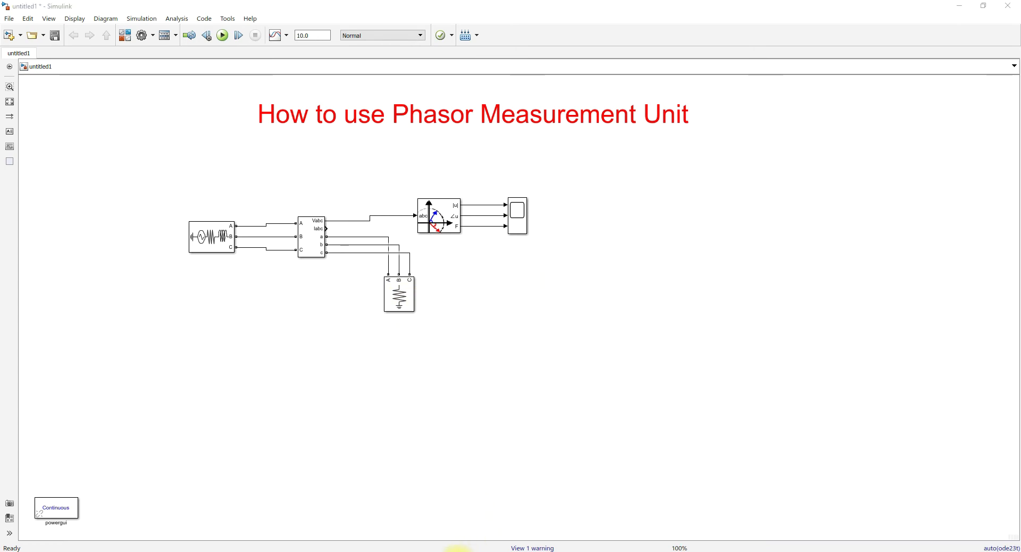
mouse_move(532, 545)
left_click(779, 521)
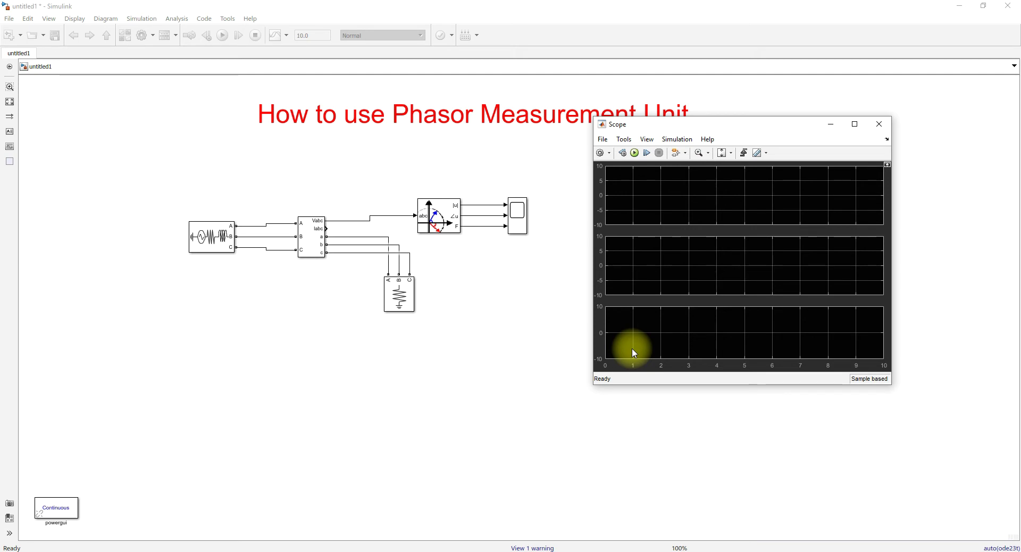
left_click(448, 226)
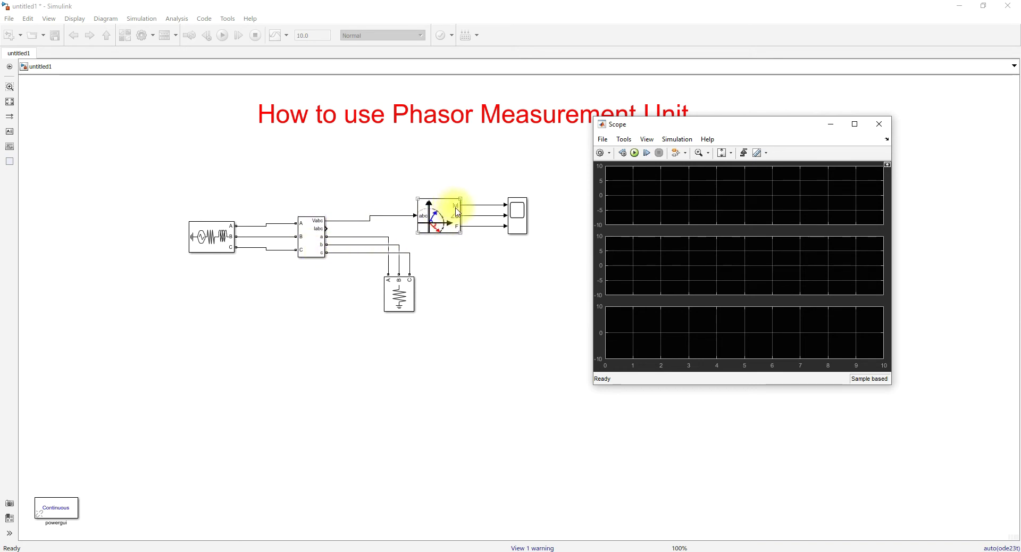
left_click(321, 219)
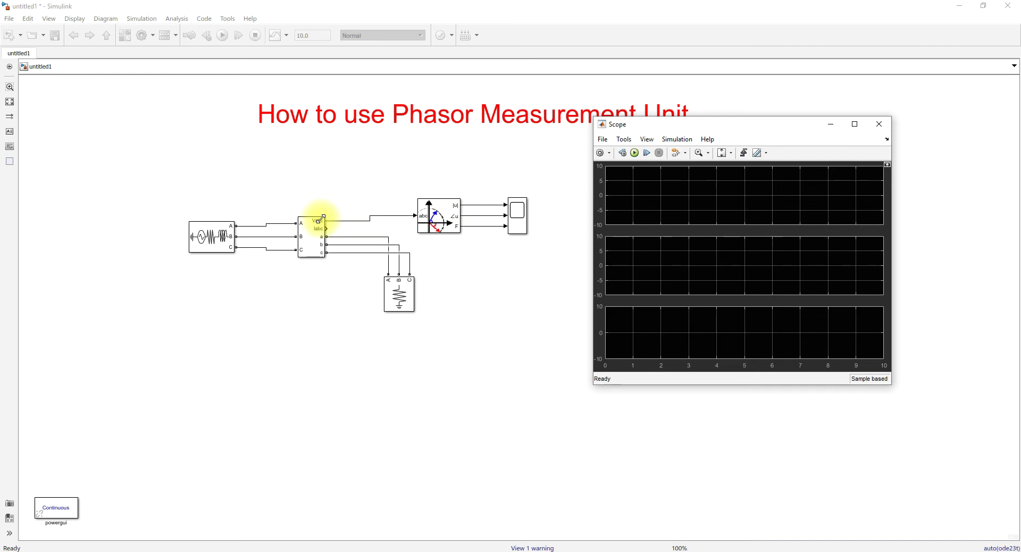
left_click(427, 232)
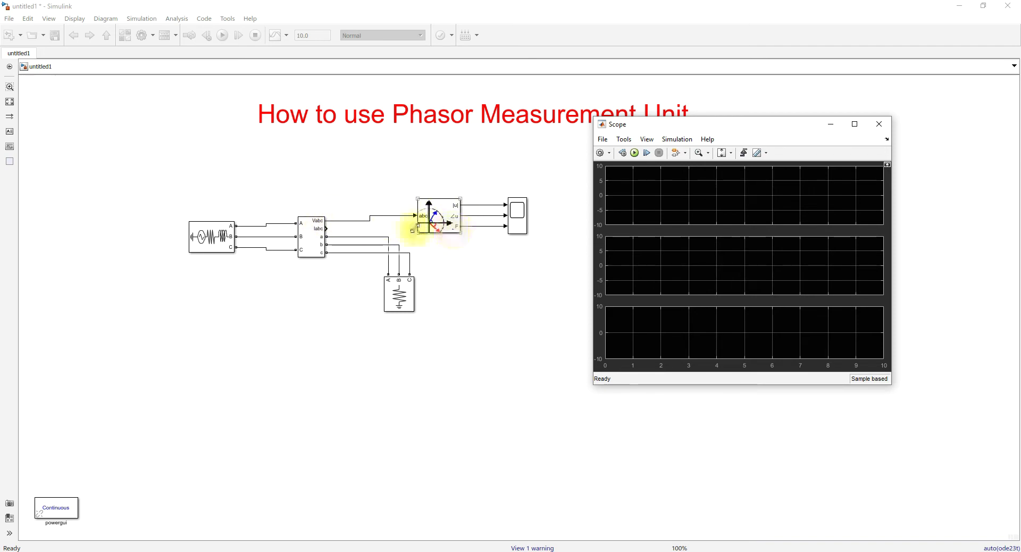
double_click(319, 240)
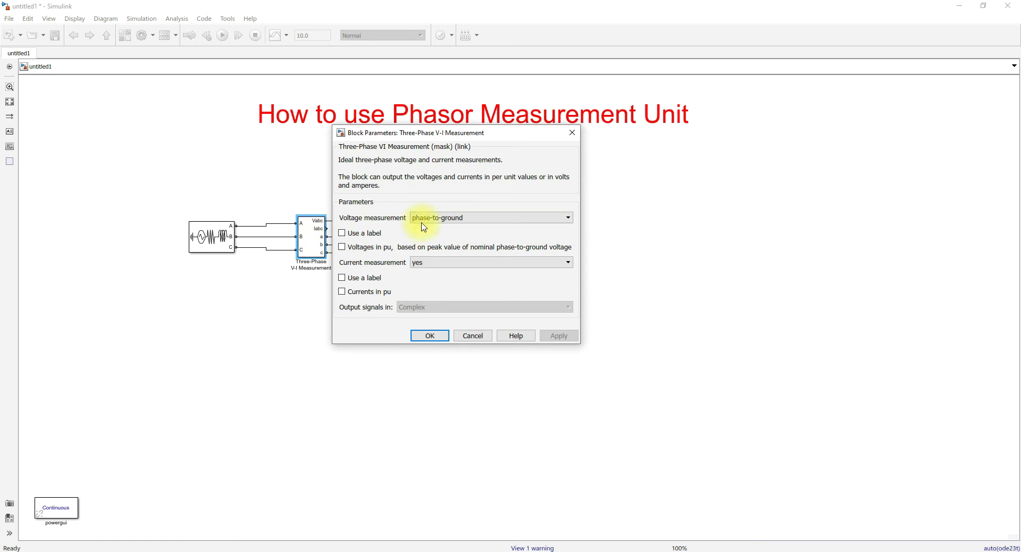
Step: Set the V-I Measurement to measure voltages phase-to-phase
left_click(433, 218)
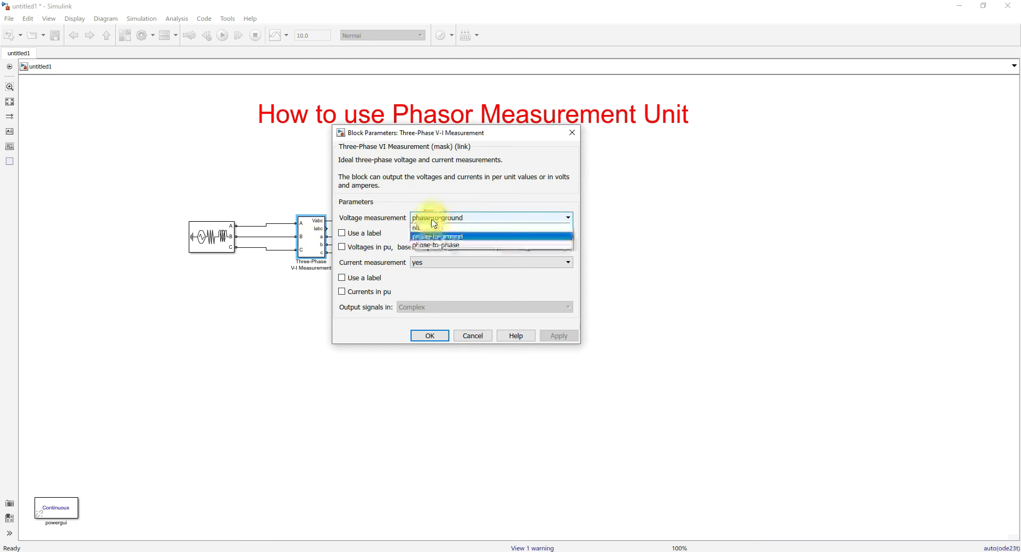
left_click(437, 246)
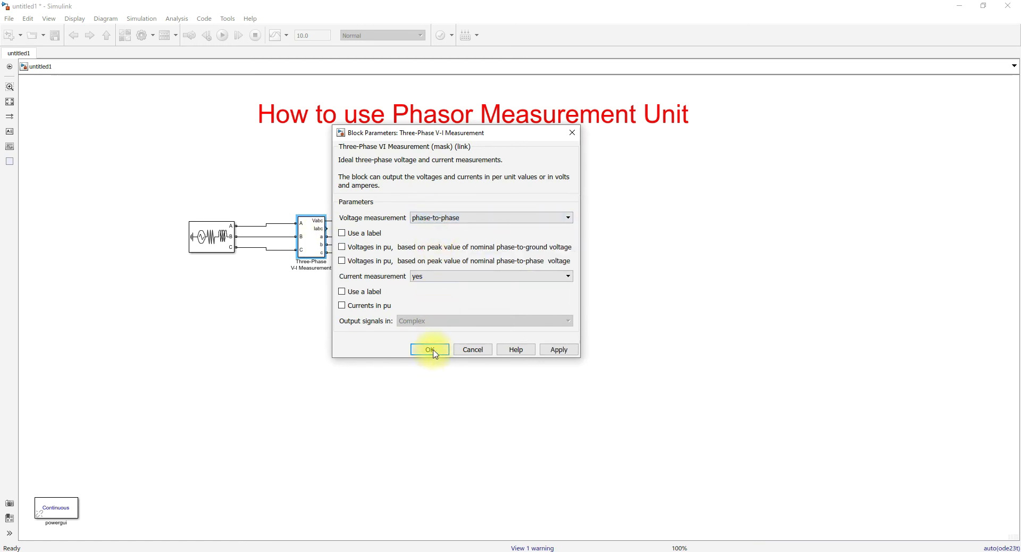
left_click(433, 349)
Step: Open the Scope, run the simulation and autoscale the plots
left_click(518, 211)
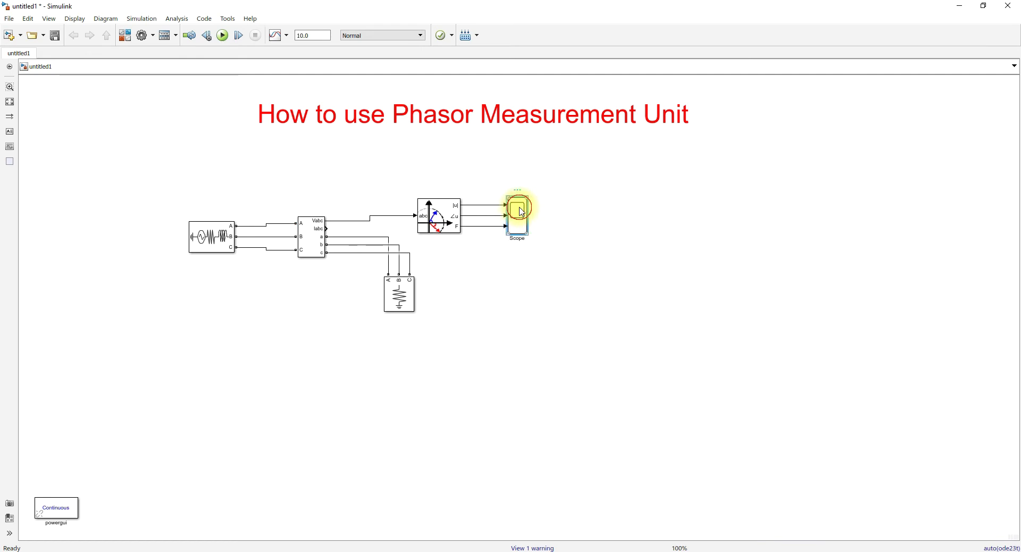
double_click(521, 211)
left_click_drag(633, 126, 560, 94)
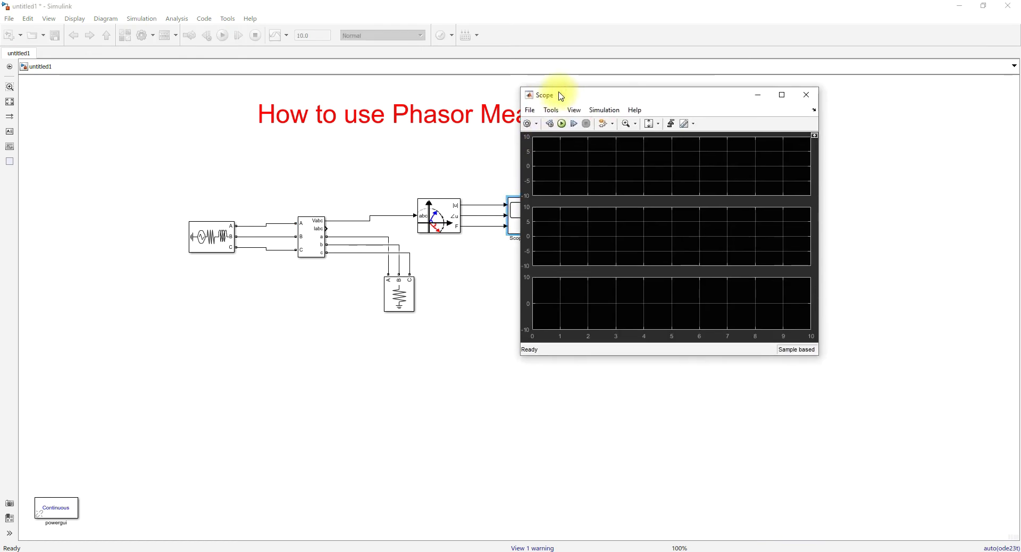
left_click(562, 124)
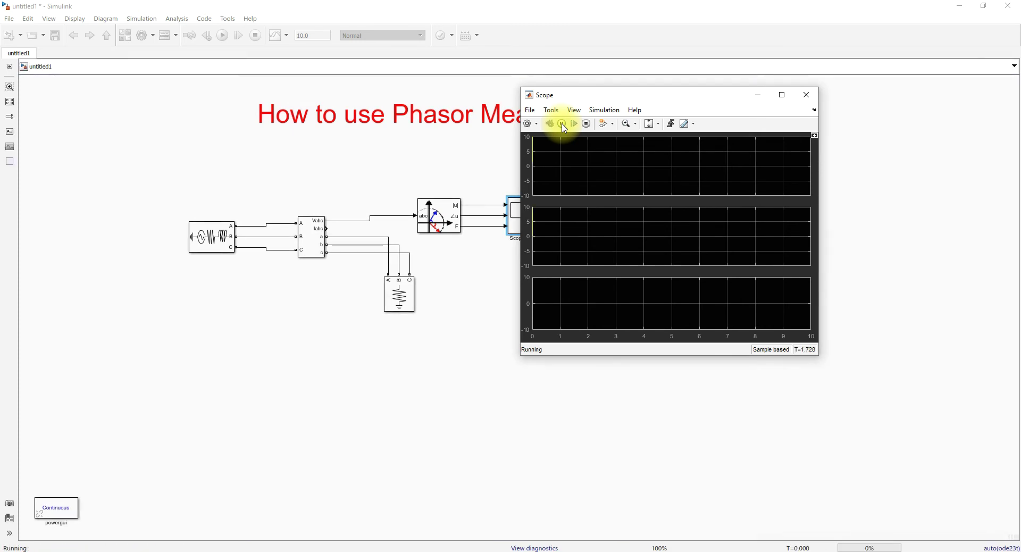
left_click(645, 128)
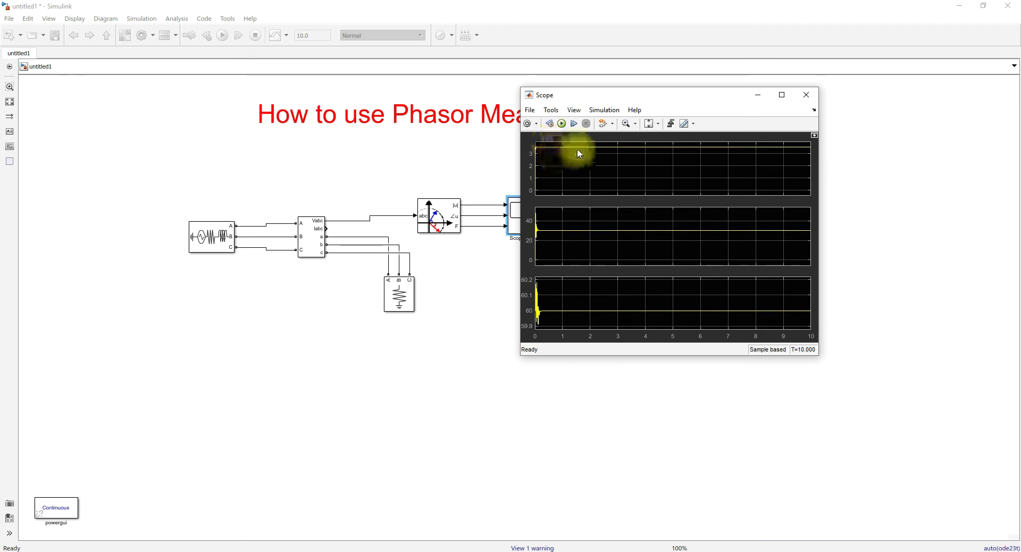
Step: Zoom Y on magnitude to 3.2–4 and angle to 30–34, then select the Vabc-to-PMU line
left_click(635, 123)
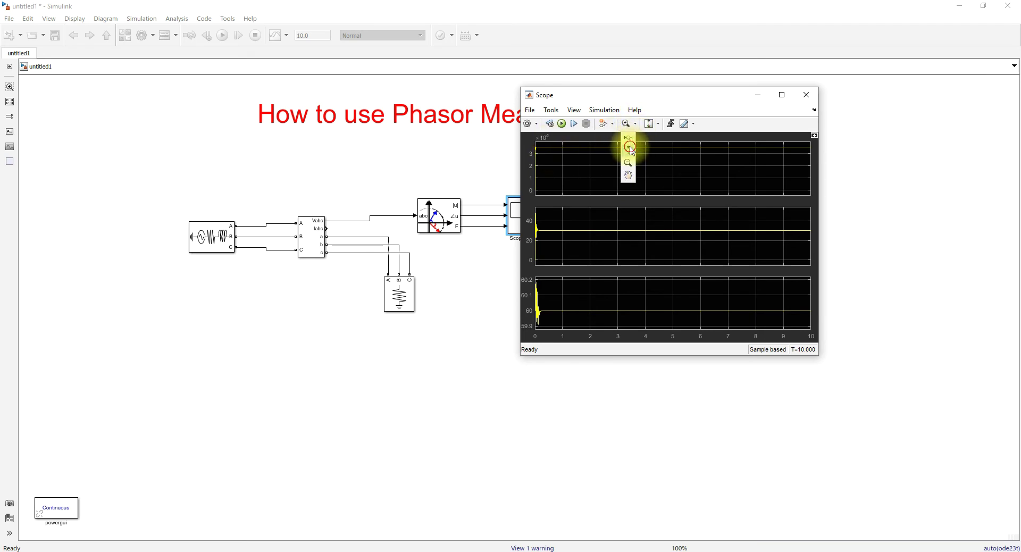
left_click(628, 149)
left_click(657, 146)
left_click_drag(657, 160, 656, 151)
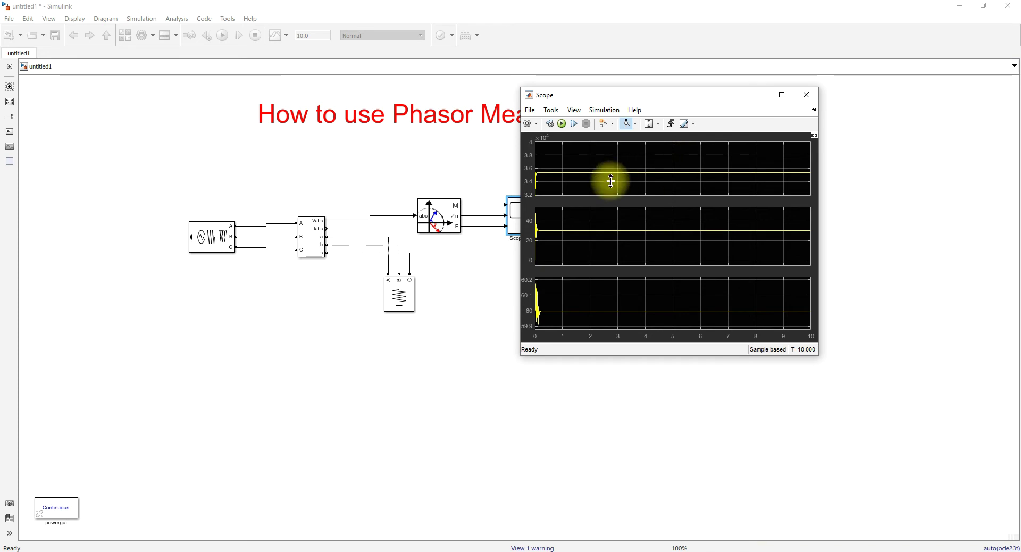
left_click(629, 221)
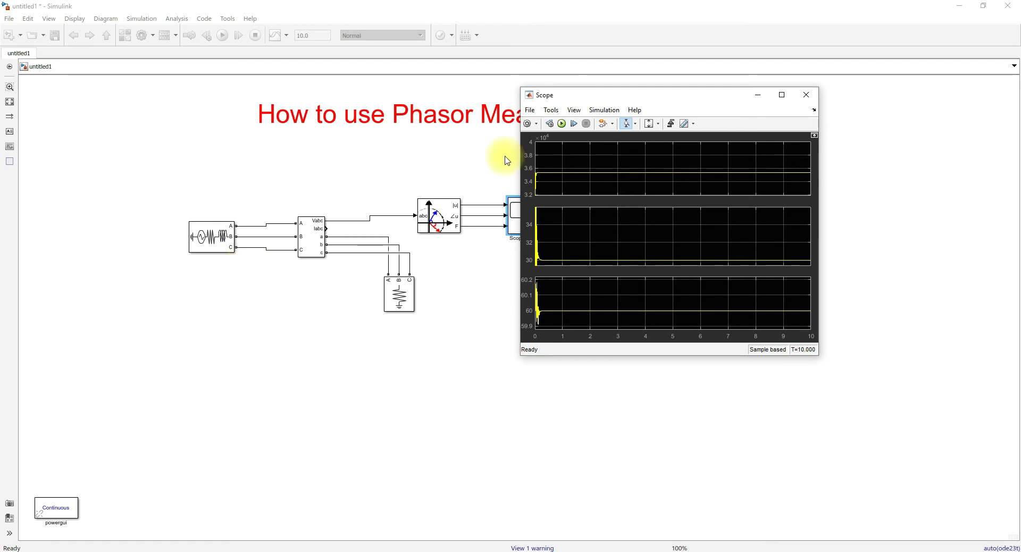
left_click(635, 124)
left_click(627, 138)
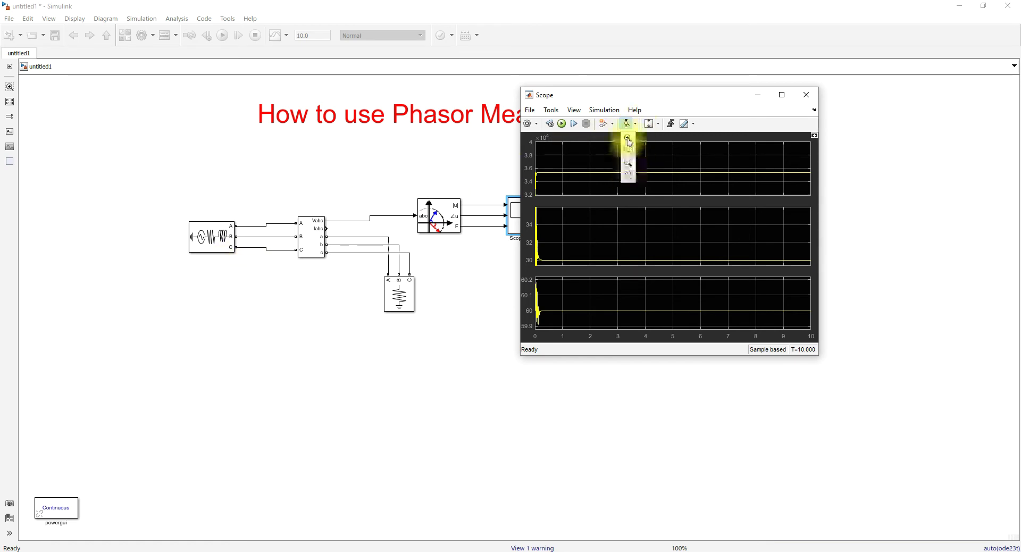
left_click(478, 262)
left_click(396, 215)
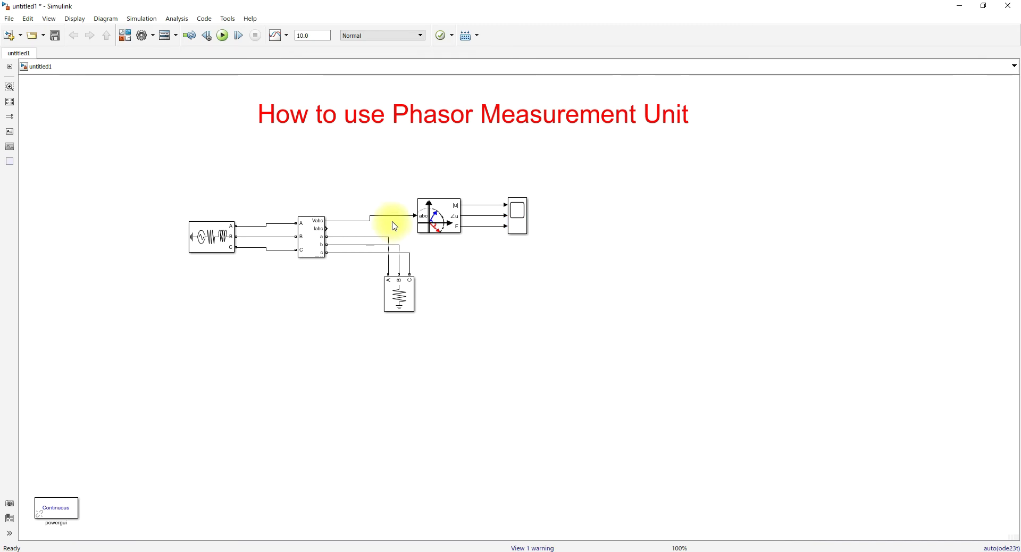
Step: Rewire the PMU input from Vabc to Iabc and rerun the simulation from the Scope
key("Delete")
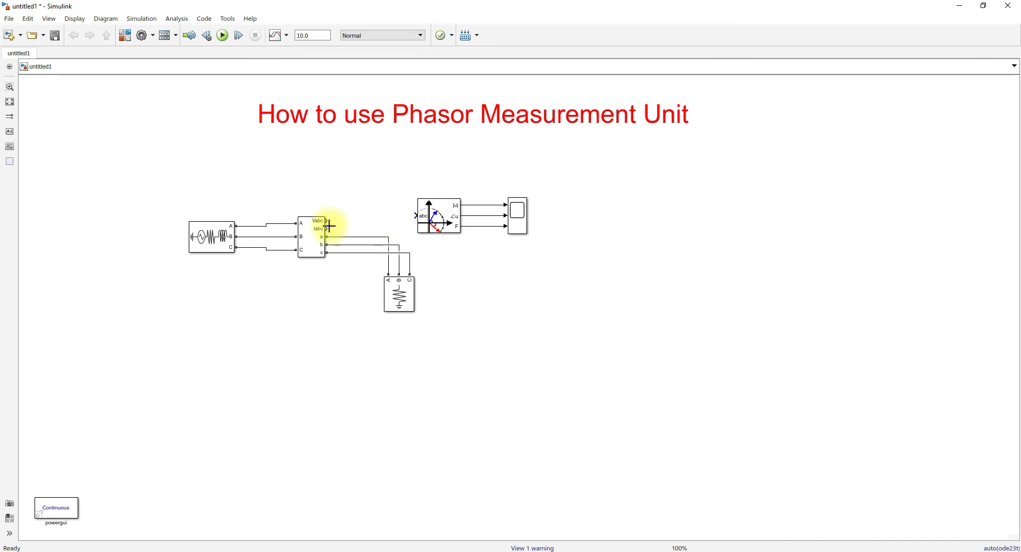
left_click_drag(332, 228, 420, 214)
left_click(518, 222)
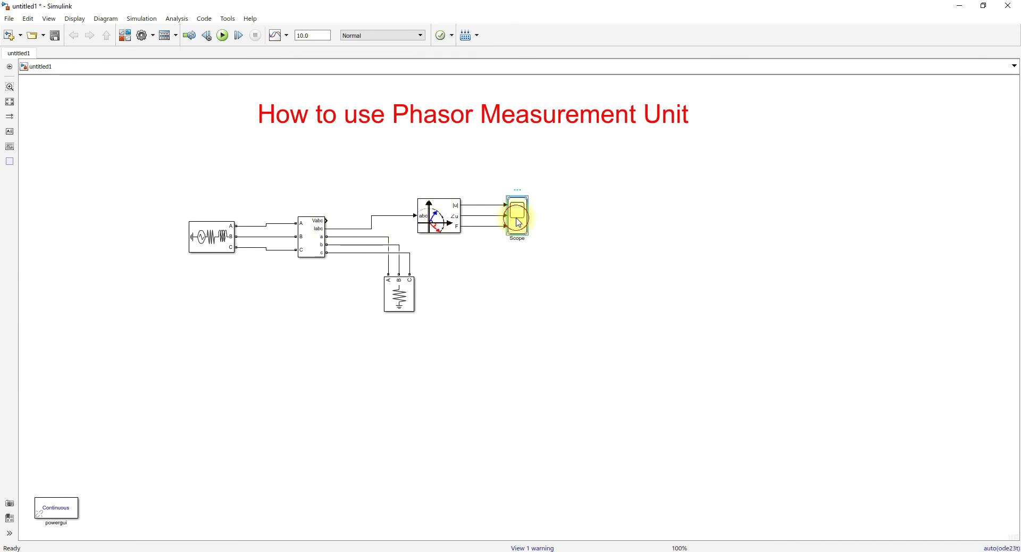
double_click(519, 222)
left_click(562, 124)
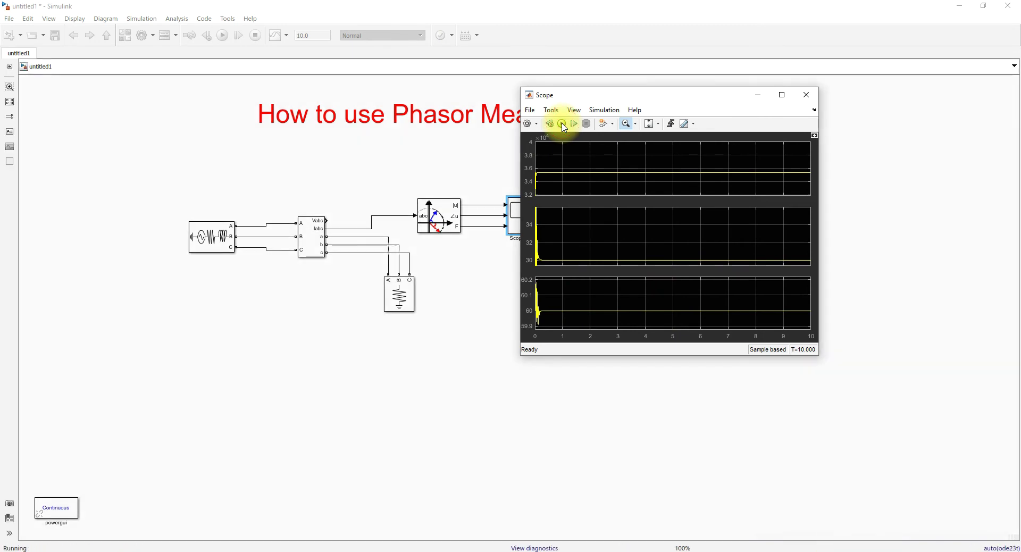
Step: Autoscale the current traces, zoom Y on the top magnitude plot, then select PMU and load
left_click(647, 126)
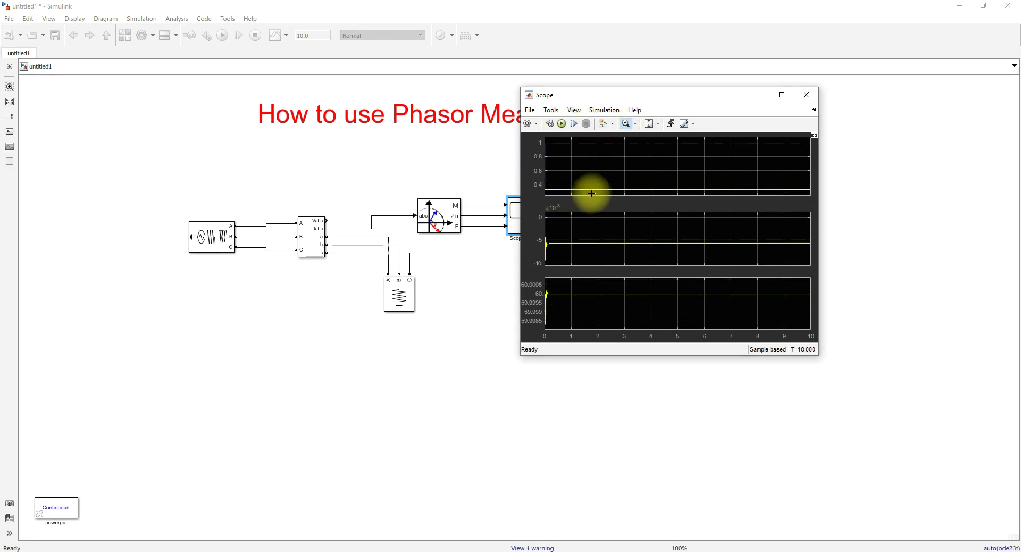
left_click(635, 124)
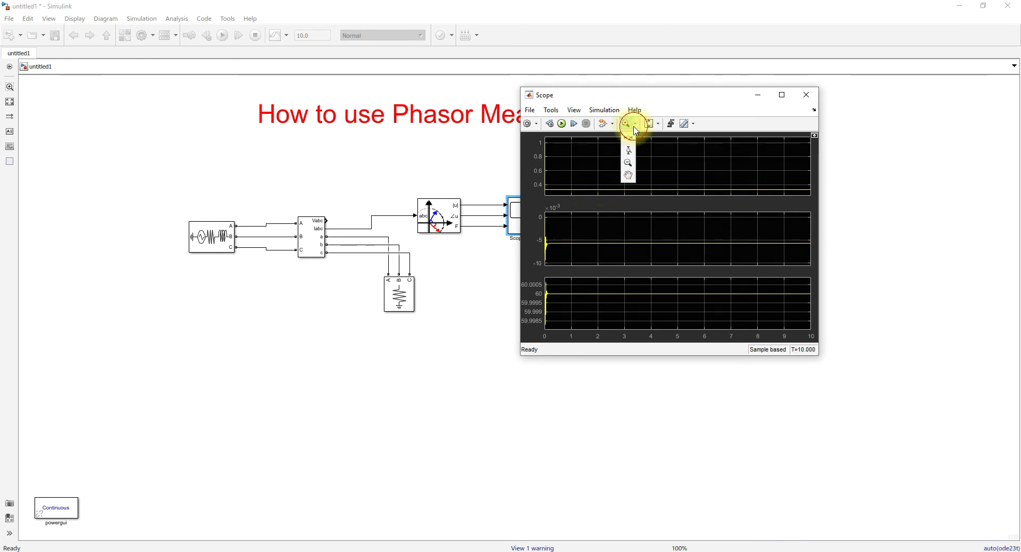
left_click(628, 150)
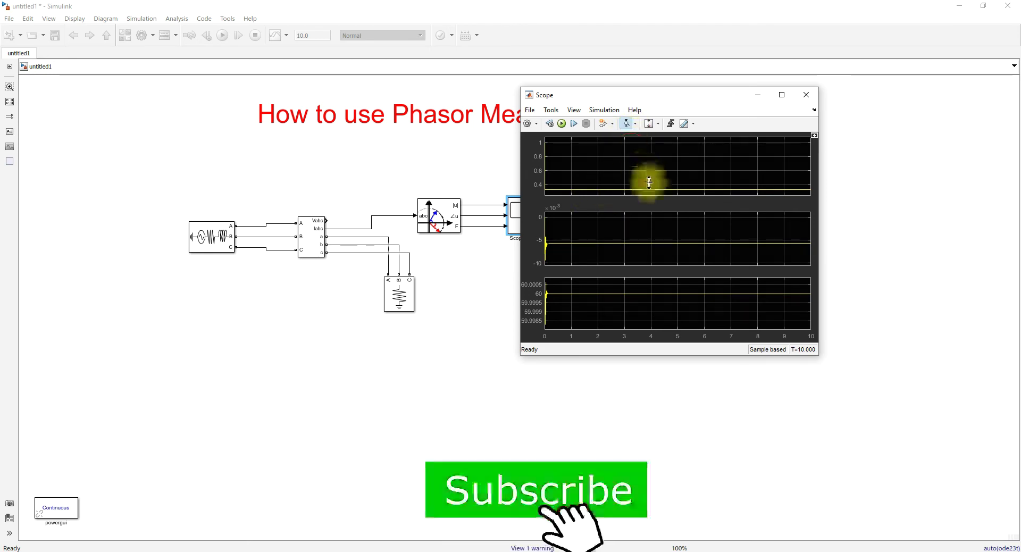
left_click_drag(649, 182, 645, 206)
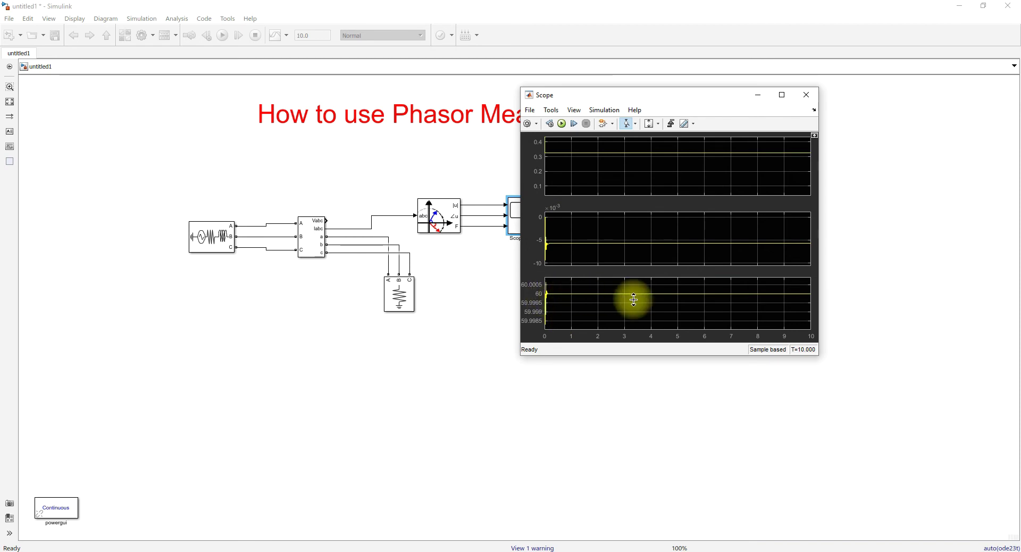
left_click(474, 265)
left_click_drag(342, 165, 513, 317)
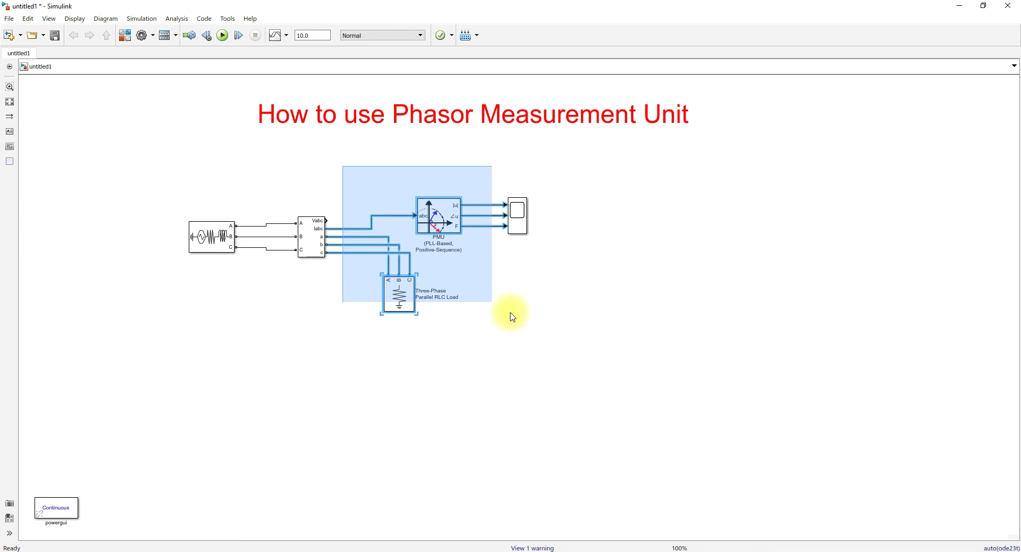
Step: Move the PMU and RLC load to the right to make room
left_click_drag(444, 222, 540, 223)
left_click(388, 297)
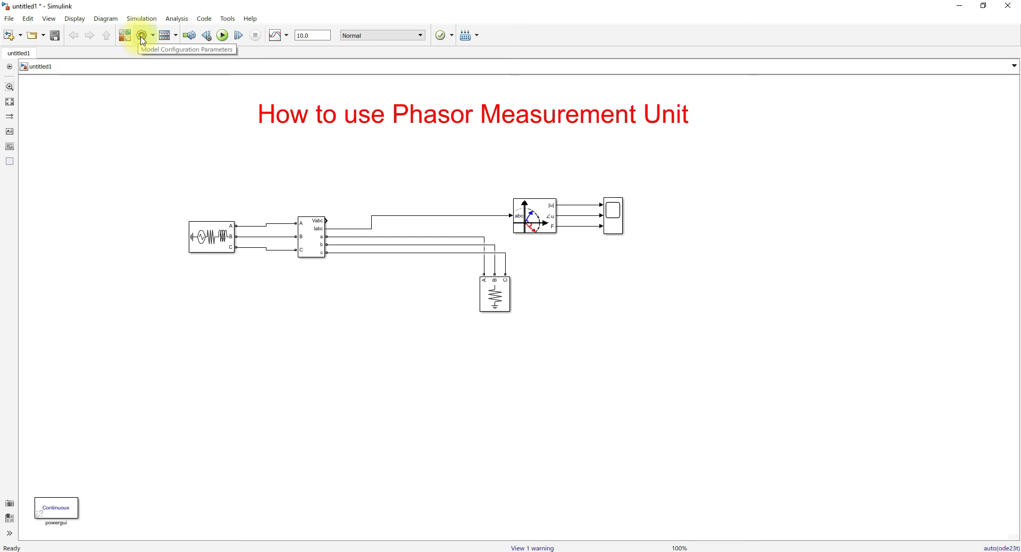
left_click(124, 35)
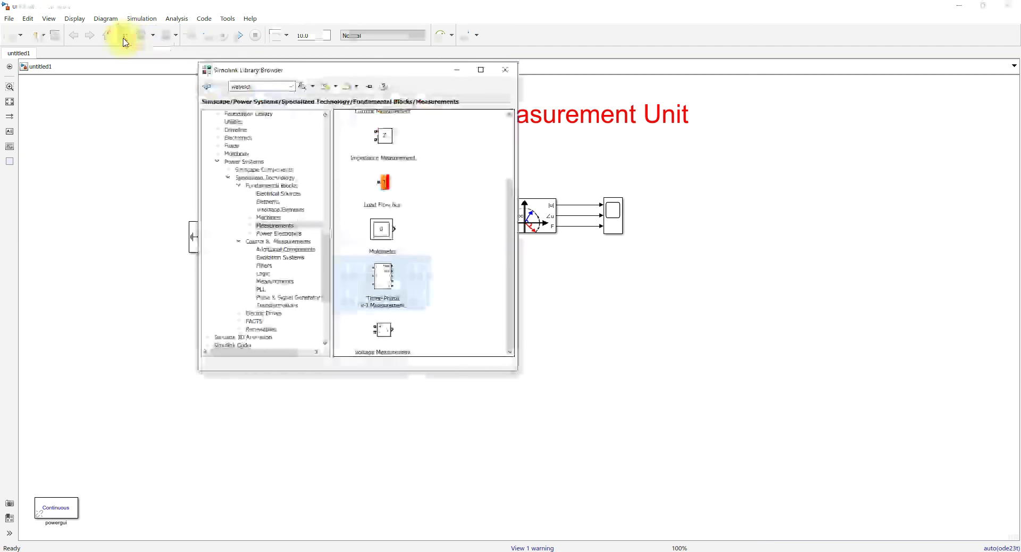
left_click(266, 201)
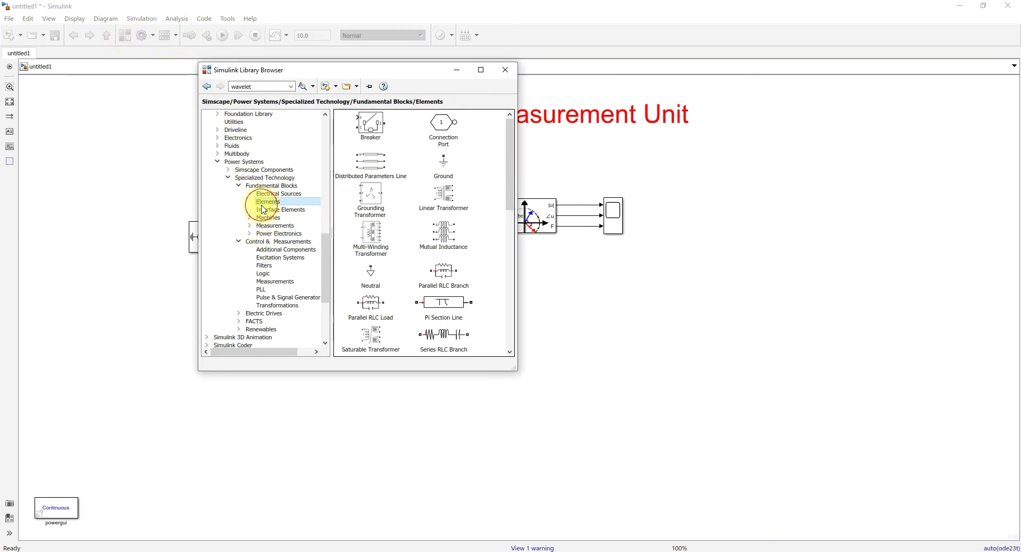
Step: Place a Three-Phase Fault from Elements and wire its A and B terminals to phases a and b
left_click_drag(445, 266, 399, 235)
left_click_drag(430, 295, 394, 245)
left_click_drag(429, 306, 371, 252)
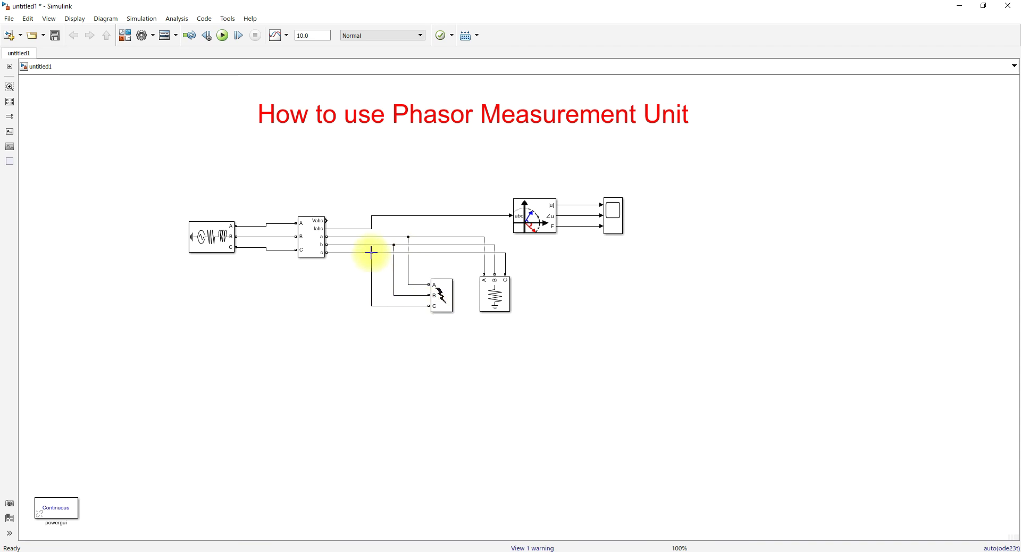
Step: Wire fault terminal C and set the fault switching times to [5 5+(5/60)]
double_click(446, 296)
triple_click(567, 295)
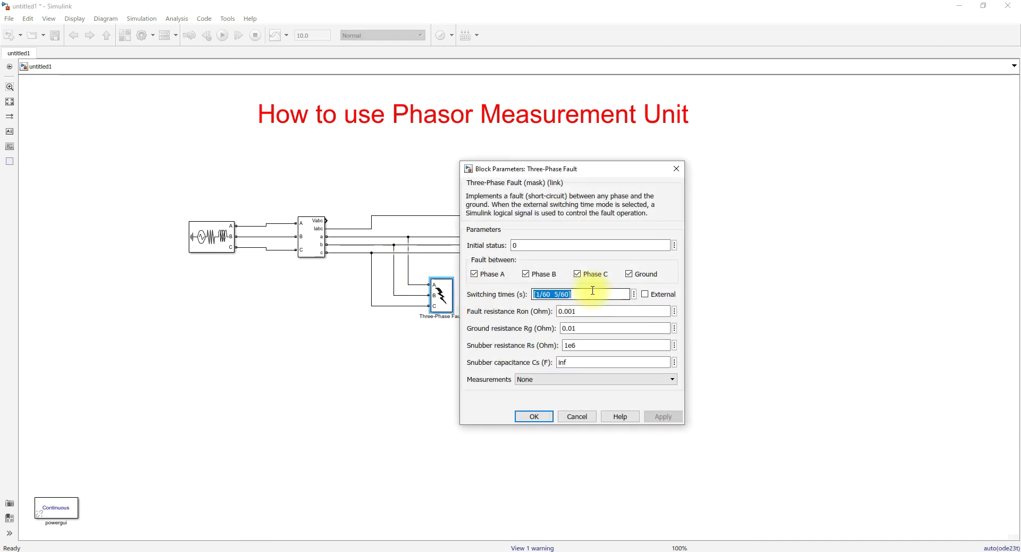
key("Delete")
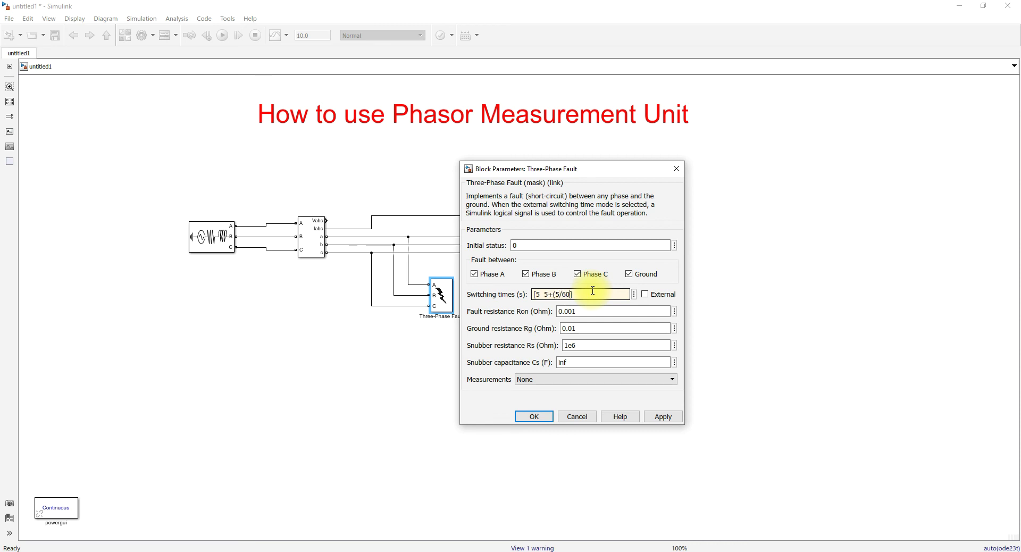
type(")")
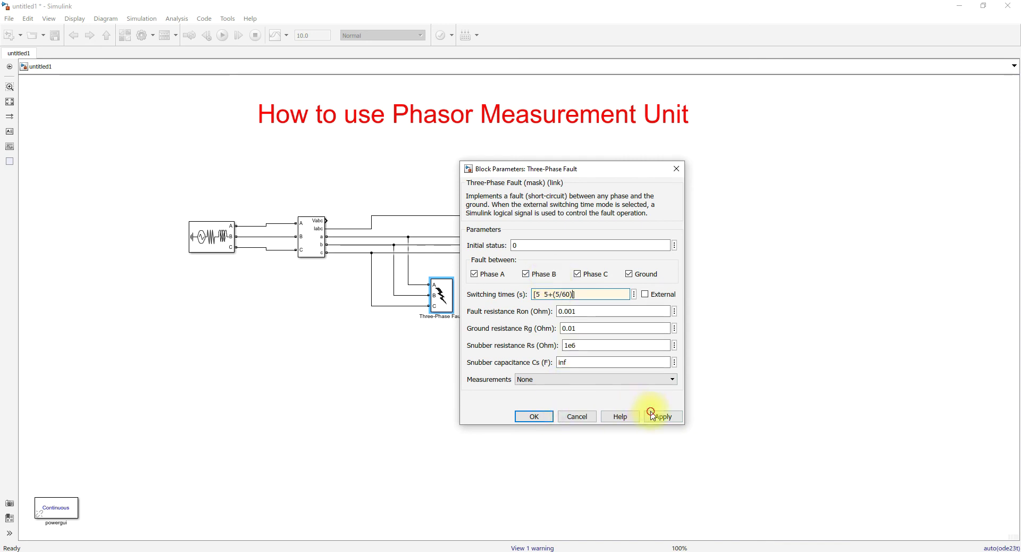
left_click(537, 417)
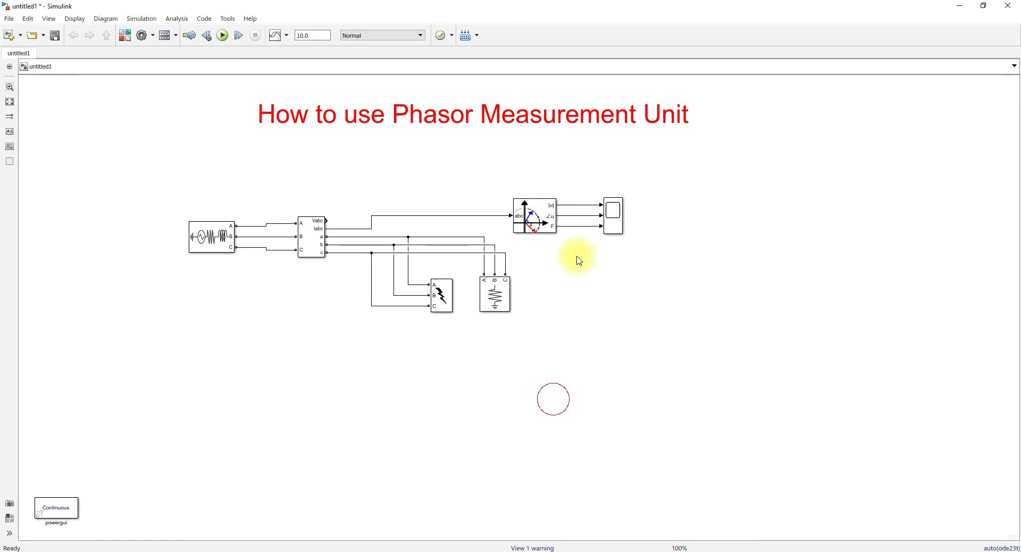
left_click(620, 212)
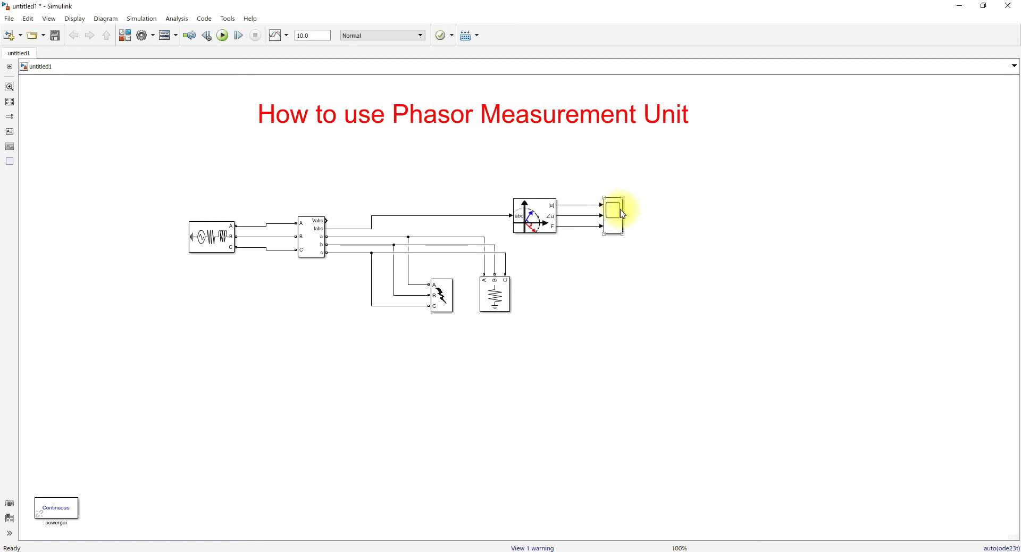
Step: Run the 10 s faulted simulation and autoscale the Scope to show current transients near 5 s
double_click(622, 218)
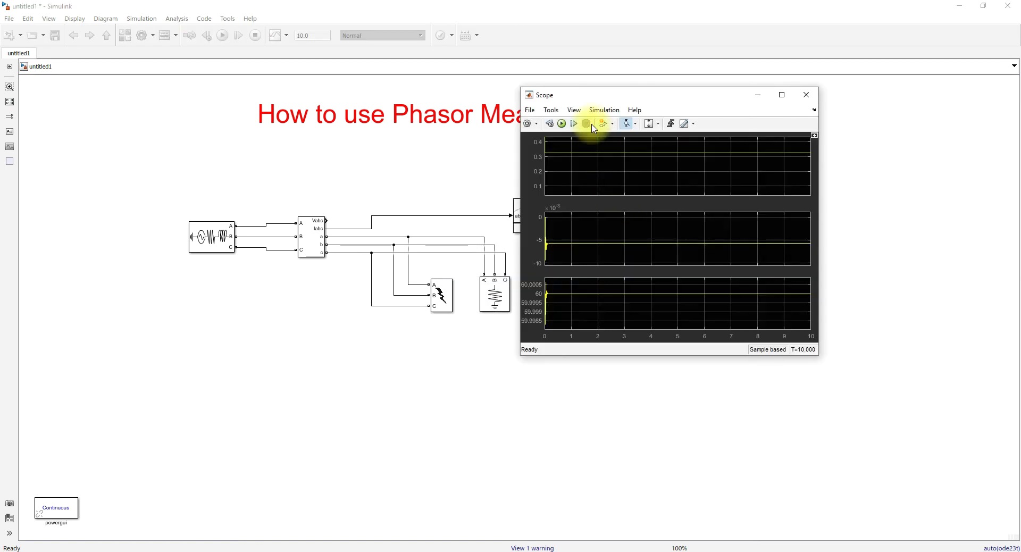
left_click(562, 125)
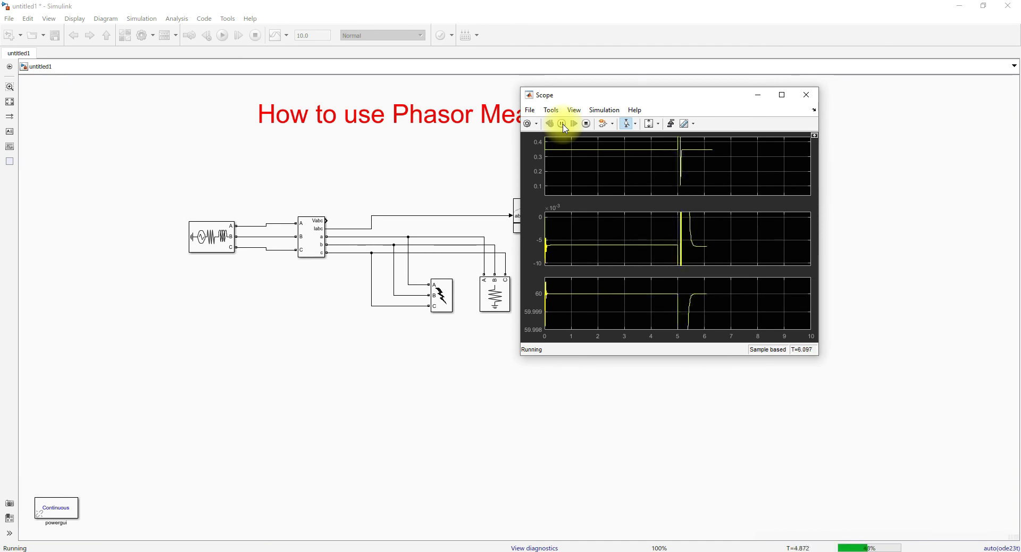
left_click(648, 125)
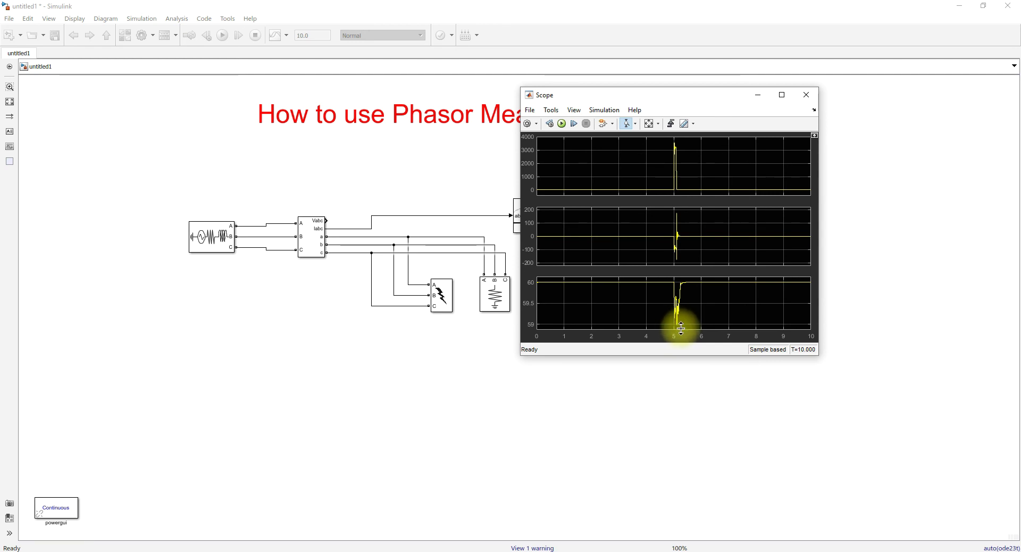
Step: Replace the Iabc input to the PMU with the Vabc voltage output
left_click(417, 197)
left_click(433, 216)
key("Delete")
left_click_drag(329, 220, 510, 216)
Step: Simulate and autoscale the Scope to show voltage magnitude, angle and frequency transients at 5 s
left_click(612, 215)
left_click(620, 216)
double_click(620, 216)
left_click(562, 124)
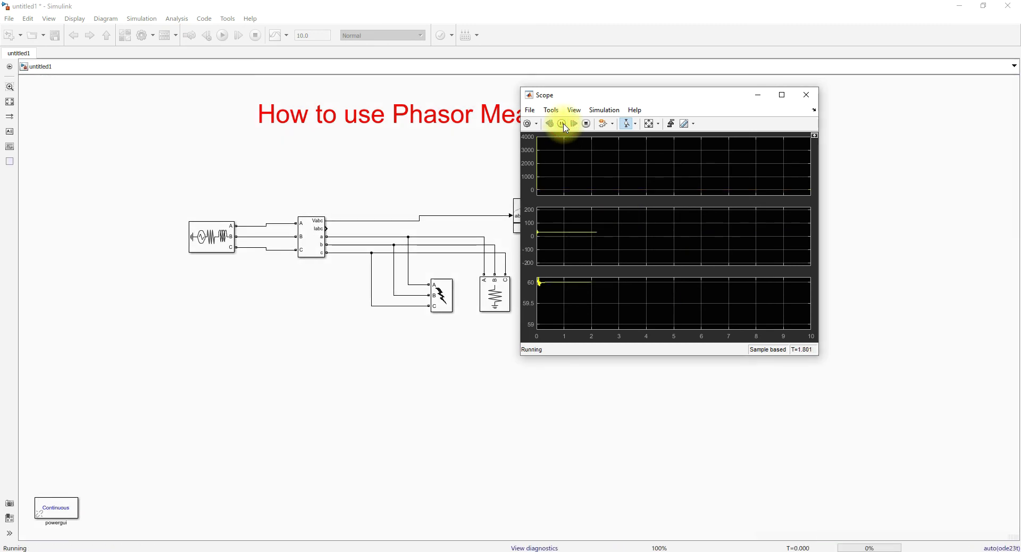
left_click(649, 124)
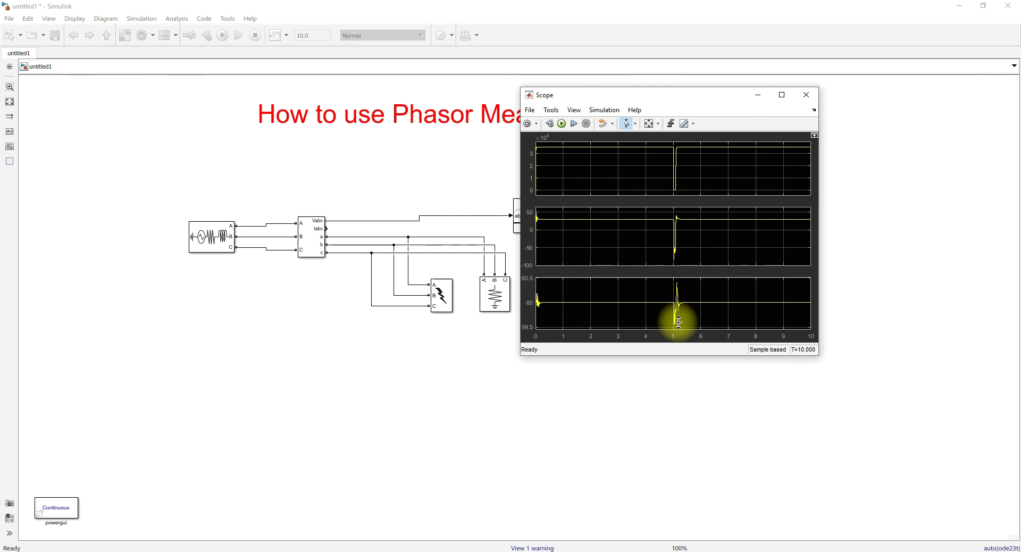
left_click_drag(578, 101, 770, 109)
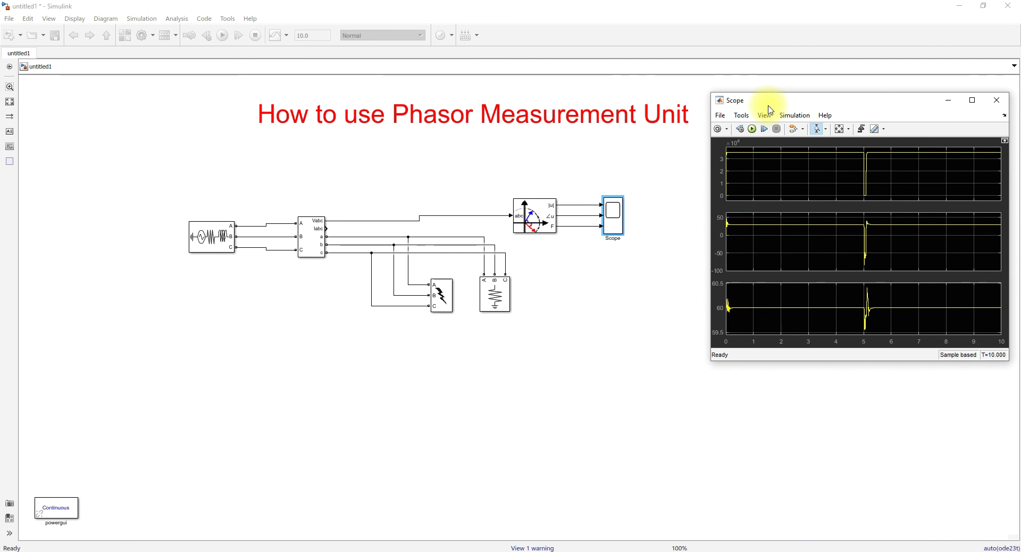